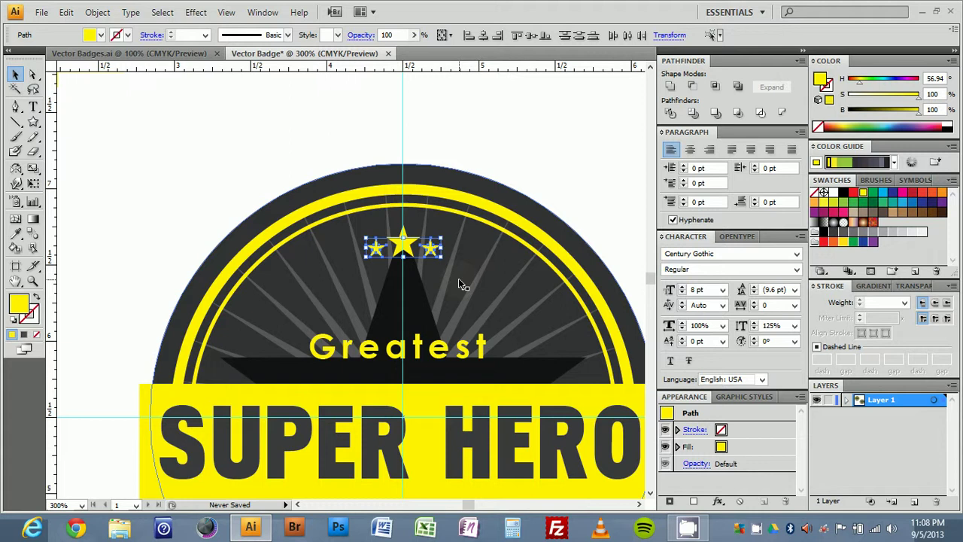
Nudge the two small yellow stars on either side of the central star slightly downward and deselect them
{"action": "key", "text": "Down"}
{"action": "key", "text": "Down"}
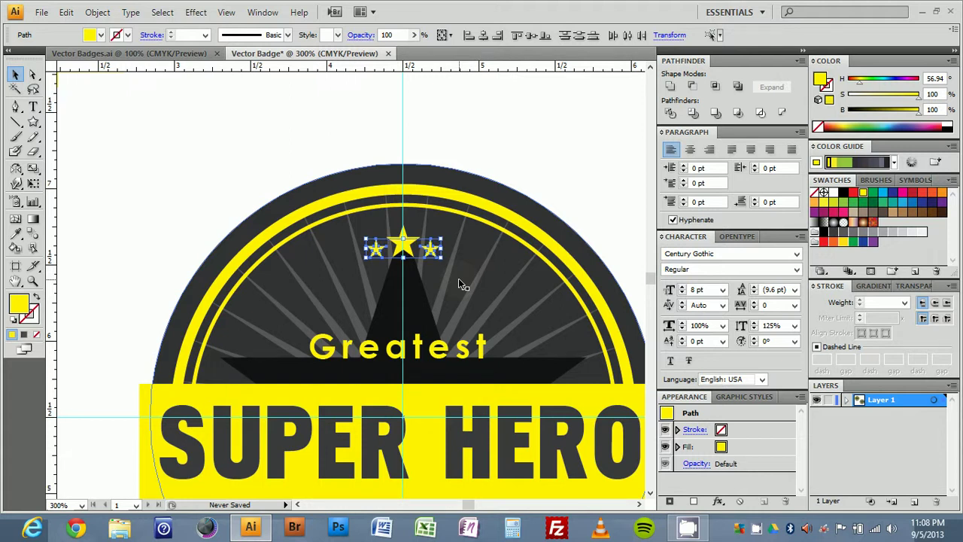
{"action": "key", "text": "Down"}
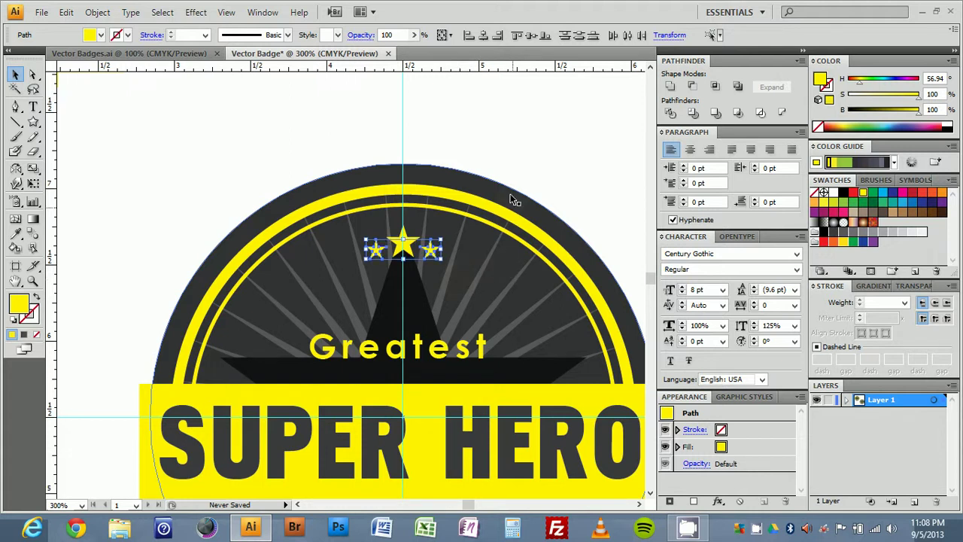
{"action": "left_click", "coordinate": [515, 157]}
Check the keyboard increment in the general preferences without changing it
{"action": "key", "text": "ctrl+k"}
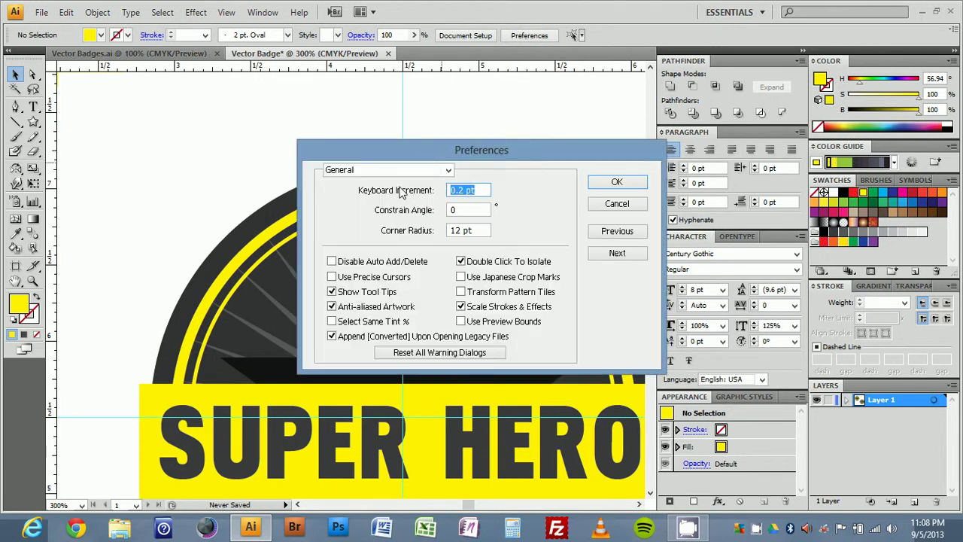
{"action": "left_click", "coordinate": [600, 208]}
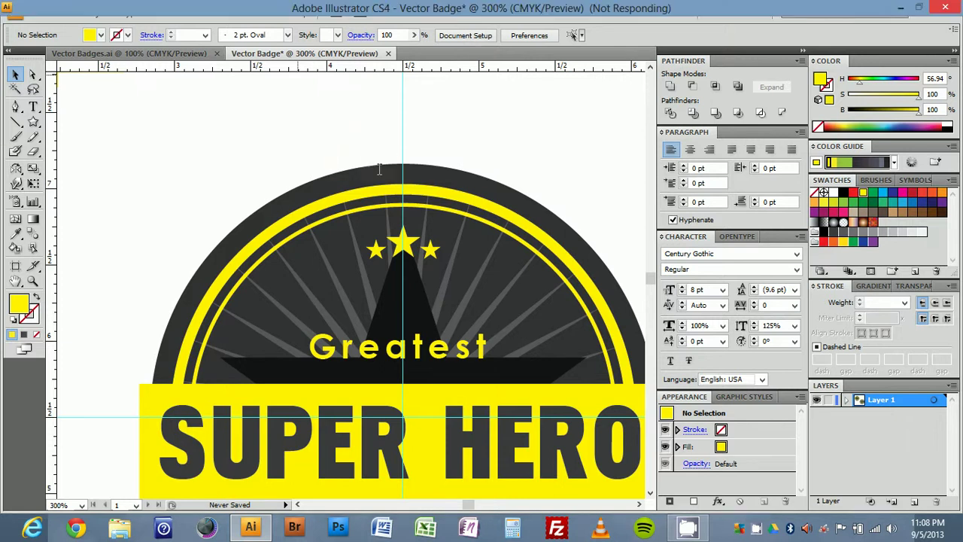
Duplicate the thin yellow ring in place on the working badge and scale the copy down around its centre to about 2.34 in
{"action": "scroll", "coordinate": [399, 175], "scroll_direction": "down", "scroll_amount": 2}
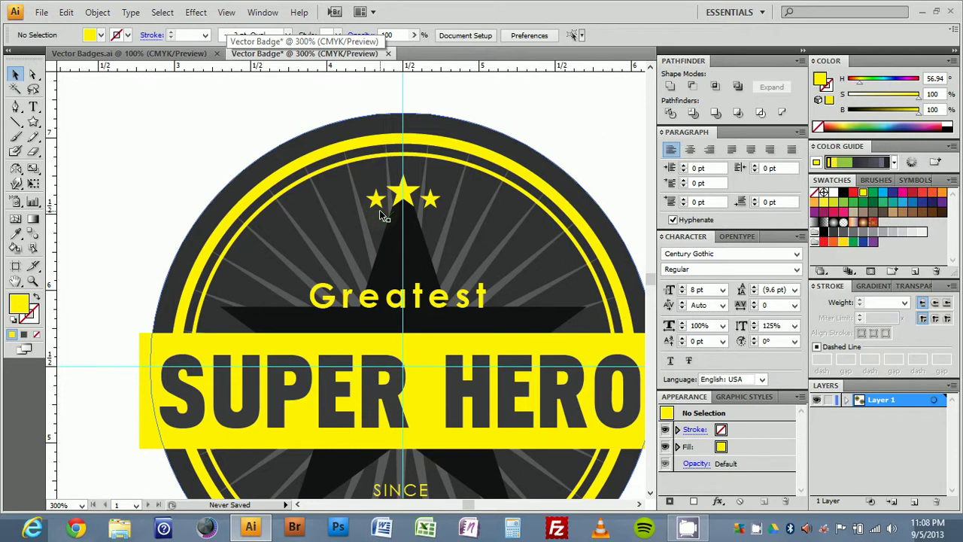
{"action": "key", "text": "ctrl+minus"}
{"action": "key", "text": "ctrl+minus"}
{"action": "left_click_drag", "start_coordinate": [233, 188], "coordinate": [318, 286]}
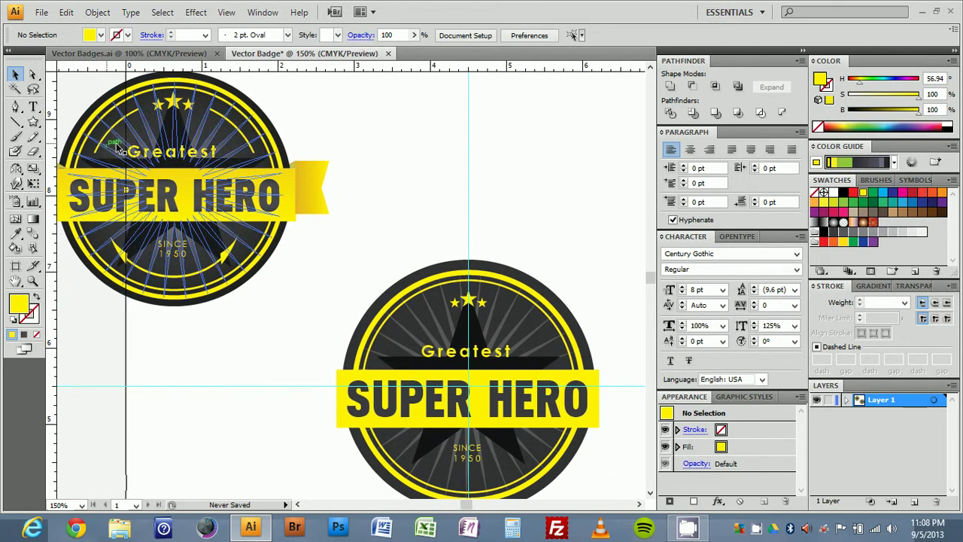
{"action": "mouse_move", "coordinate": [604, 289]}
{"action": "left_mouse_down"}
{"action": "mouse_move", "coordinate": [587, 262]}
{"action": "mouse_move", "coordinate": [590, 277]}
{"action": "left_mouse_up"}
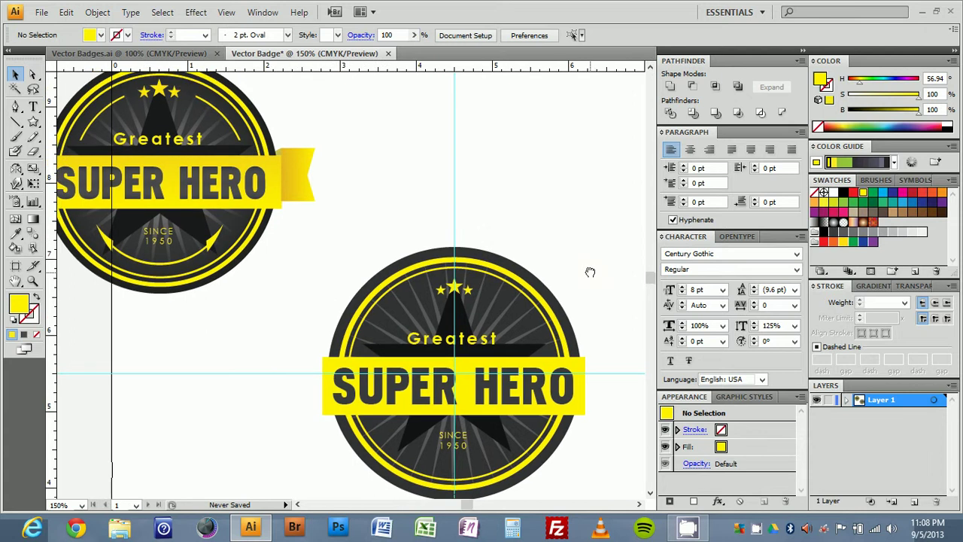
{"action": "left_click", "coordinate": [548, 315]}
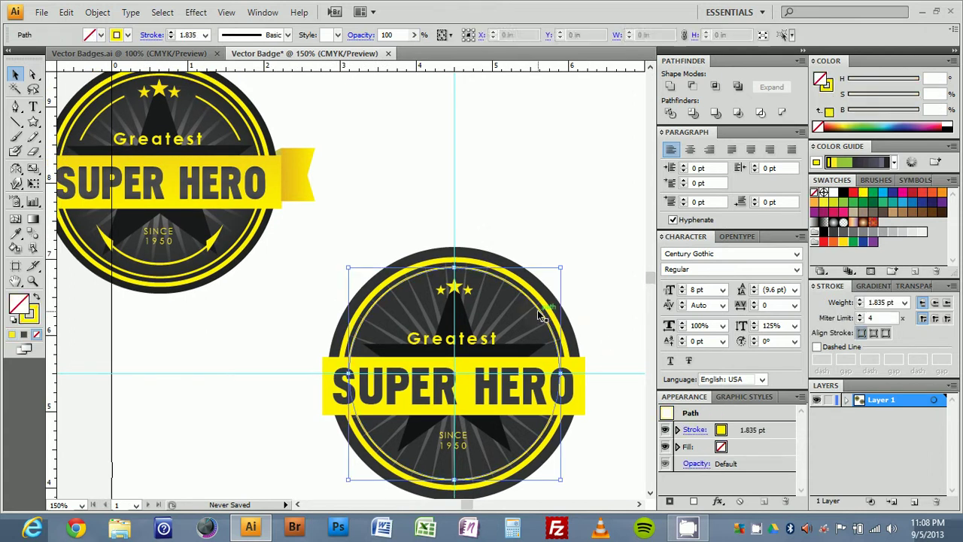
{"action": "key", "text": "ctrl+c"}
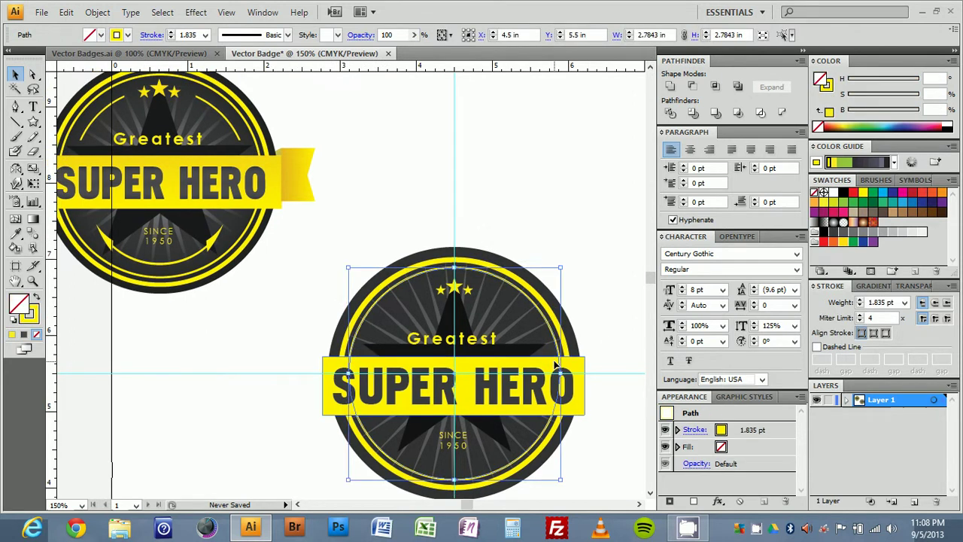
{"action": "key", "text": "ctrl+f"}
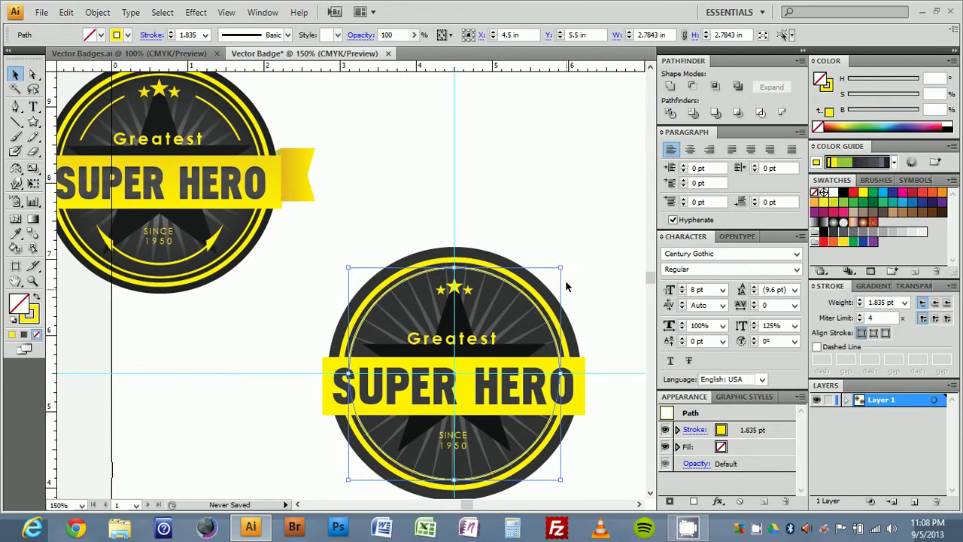
{"action": "left_click_drag", "start_coordinate": [560, 265], "coordinate": [541, 276]}
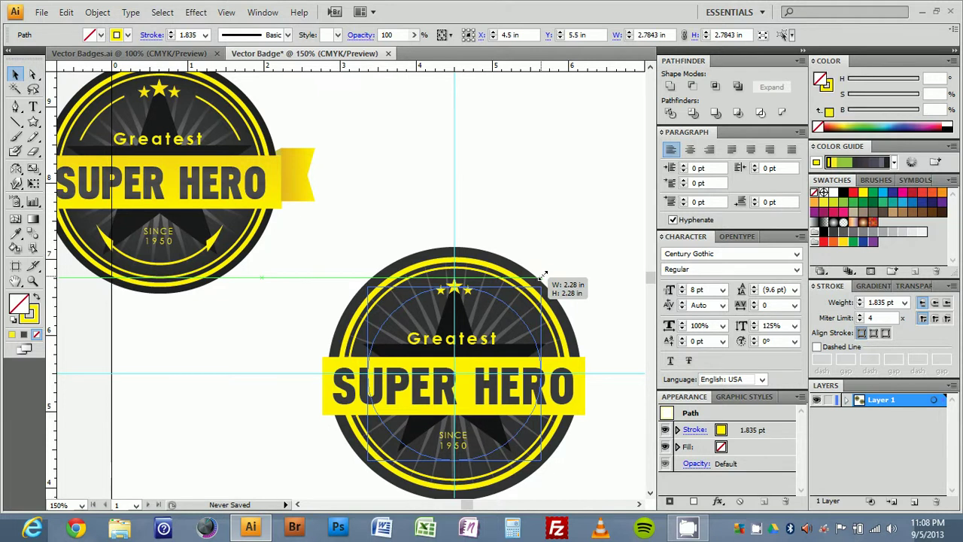
{"action": "left_click_drag", "start_coordinate": [543, 275], "coordinate": [544, 276]}
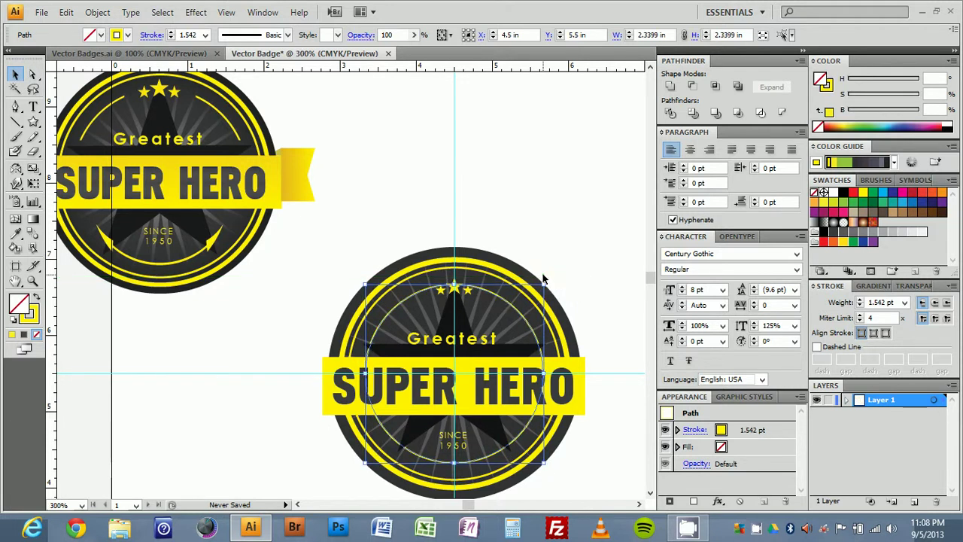
{"action": "scroll", "coordinate": [543, 278], "scroll_direction": "up", "scroll_amount": 3}
{"action": "scroll", "coordinate": [353, 310], "scroll_direction": "down", "scroll_amount": 1}
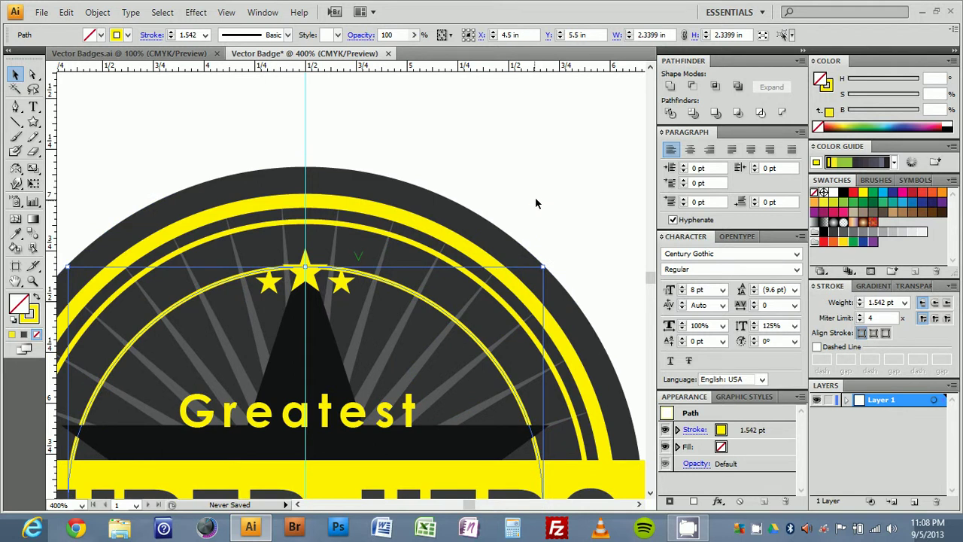
{"action": "left_click", "coordinate": [536, 203]}
Enlarge the large black star and the three yellow stars together slightly around their common centre
{"action": "scroll", "coordinate": [541, 241], "scroll_direction": "down", "scroll_amount": 3}
{"action": "scroll", "coordinate": [494, 178], "scroll_direction": "left", "scroll_amount": 1}
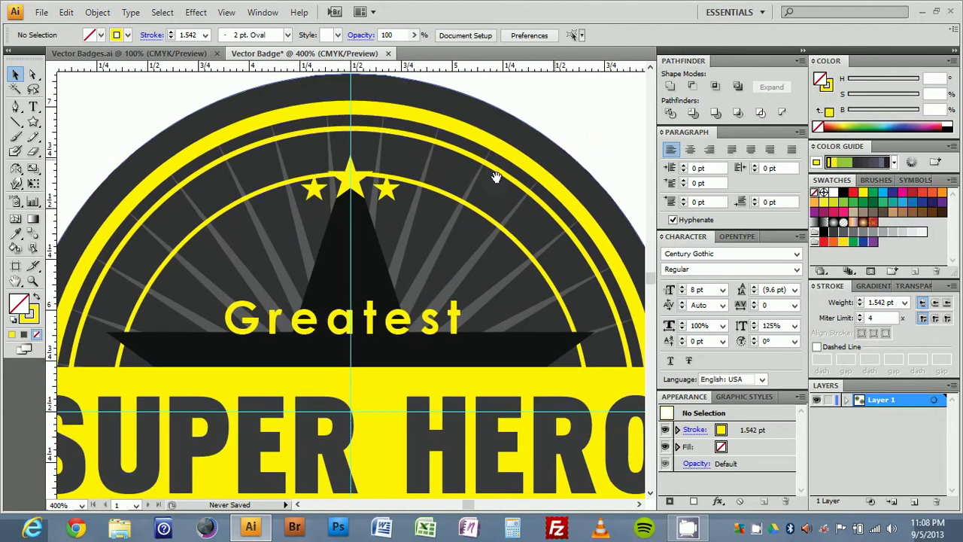
{"action": "left_click", "coordinate": [354, 183]}
{"action": "left_click", "coordinate": [338, 194], "text": "shift"}
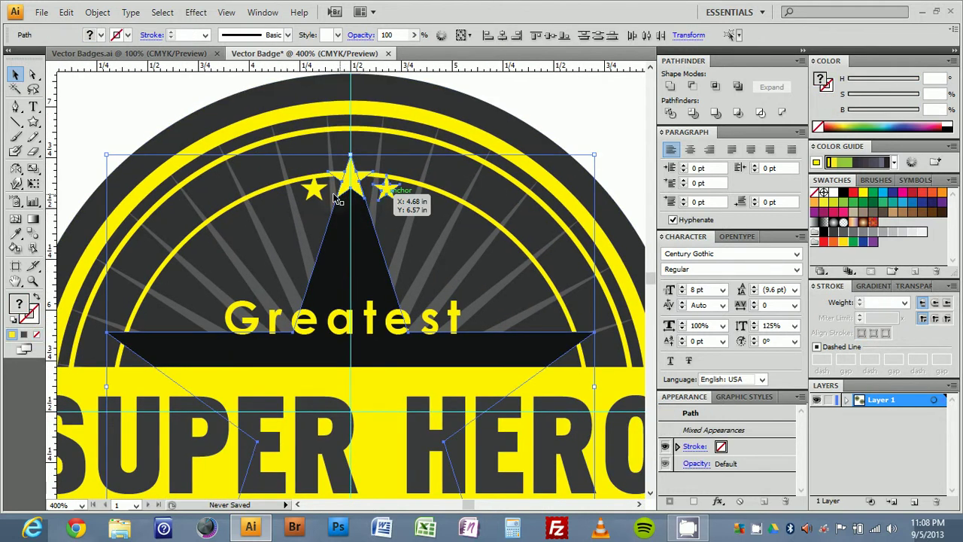
{"action": "left_click_drag", "start_coordinate": [594, 155], "coordinate": [608, 141]}
{"action": "left_click", "coordinate": [576, 76]}
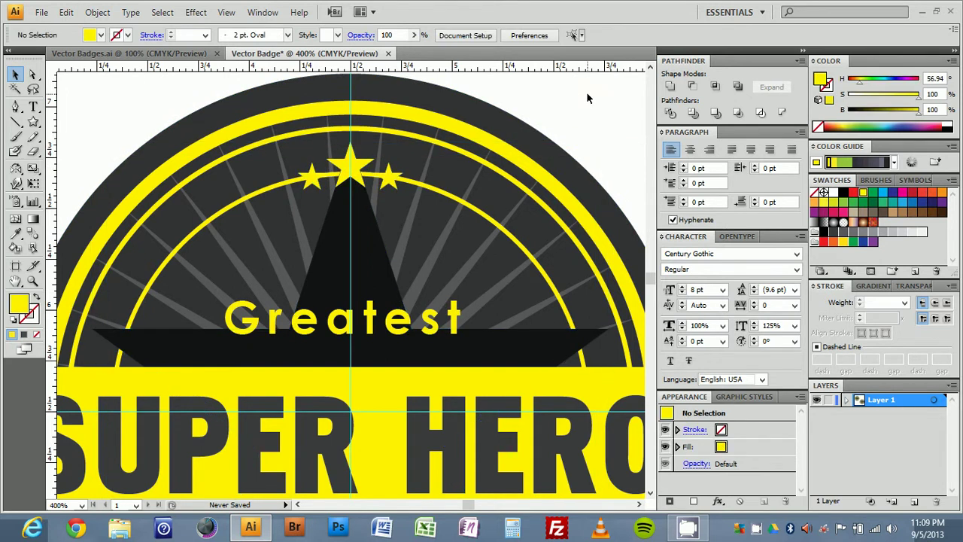
Expand the fill and stroke of the new innermost yellow ring into a filled shape
{"action": "left_click", "coordinate": [485, 217]}
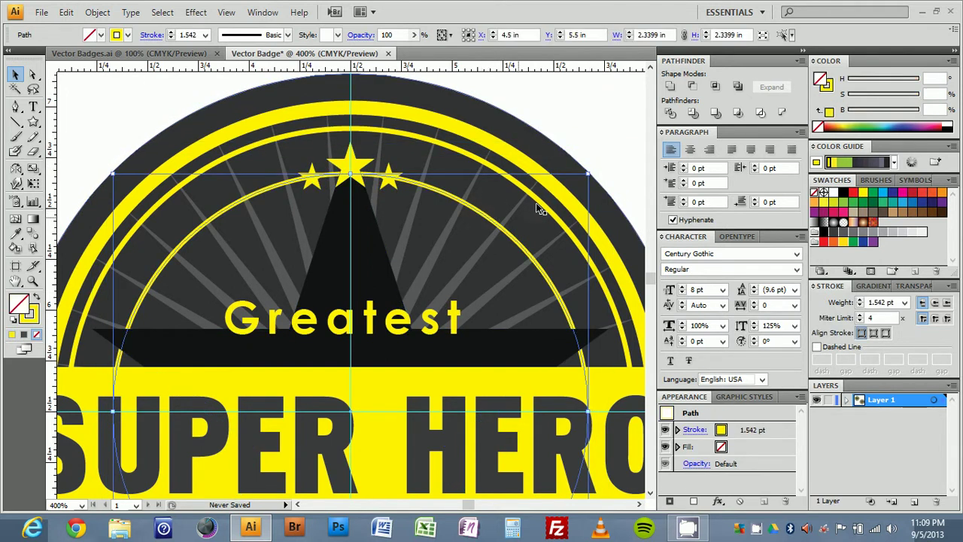
{"action": "scroll", "coordinate": [447, 287], "scroll_direction": "down", "scroll_amount": 2}
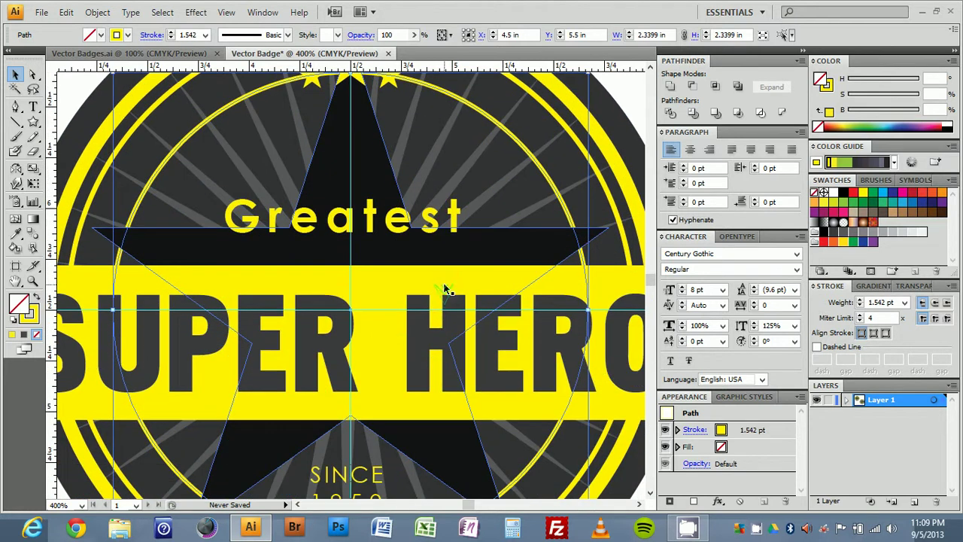
{"action": "scroll", "coordinate": [444, 289], "scroll_direction": "up", "scroll_amount": 1}
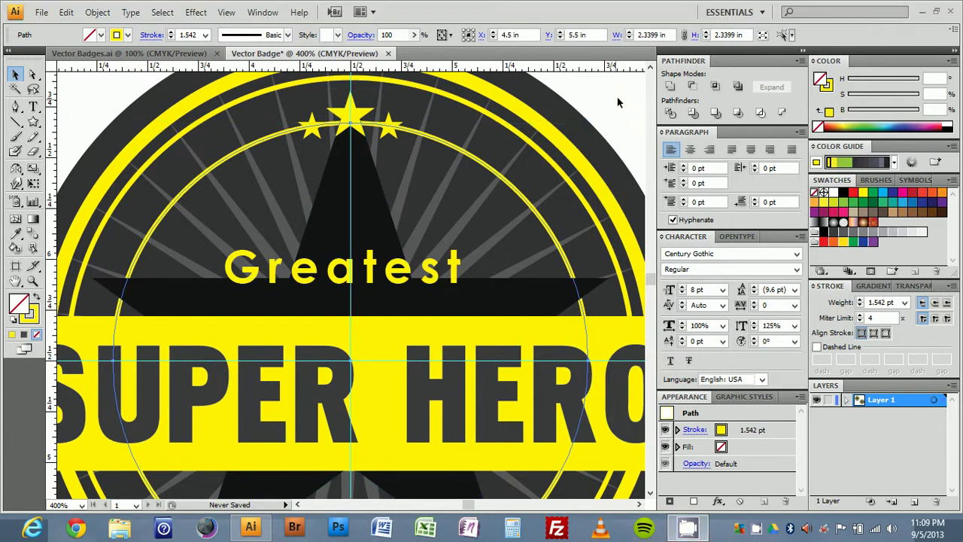
{"action": "left_click", "coordinate": [543, 180]}
{"action": "left_click", "coordinate": [529, 212]}
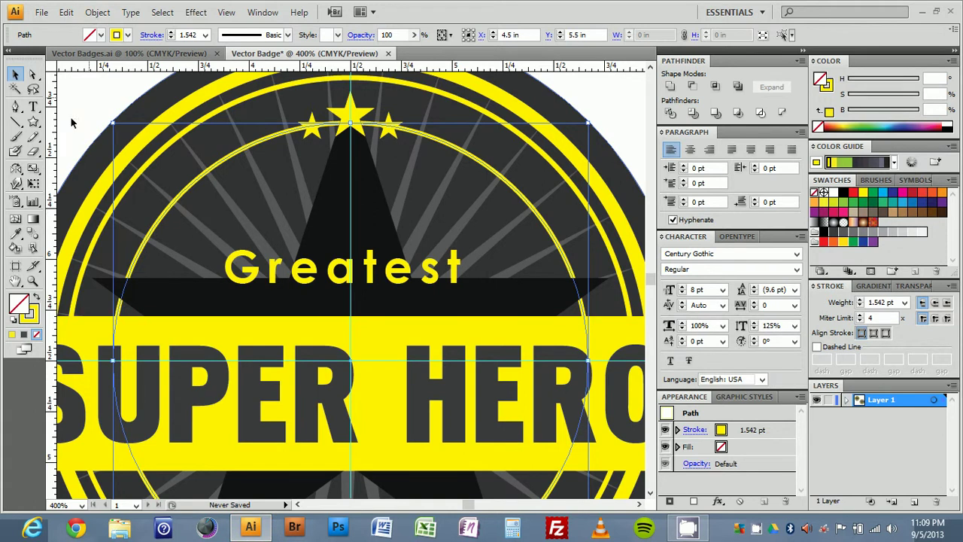
{"action": "left_click", "coordinate": [99, 13]}
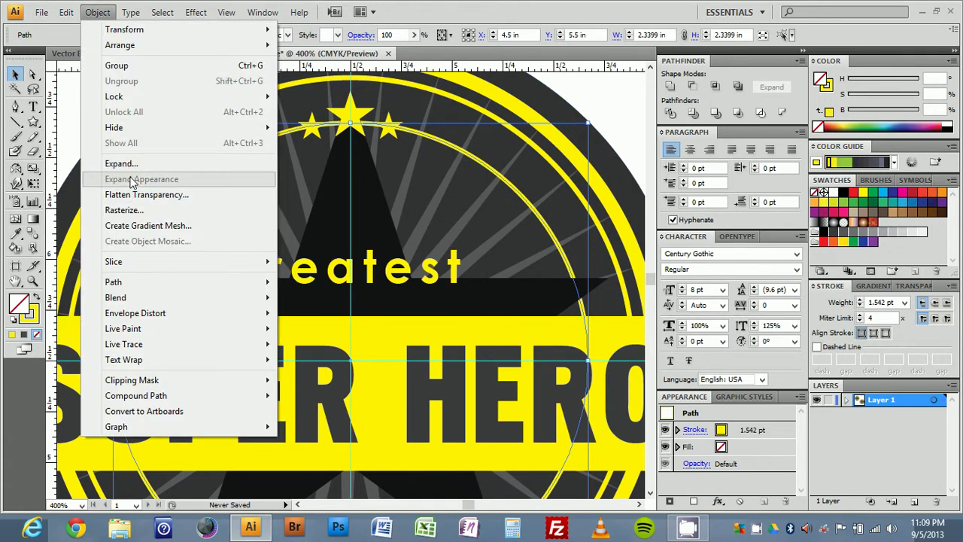
{"action": "left_click", "coordinate": [129, 164]}
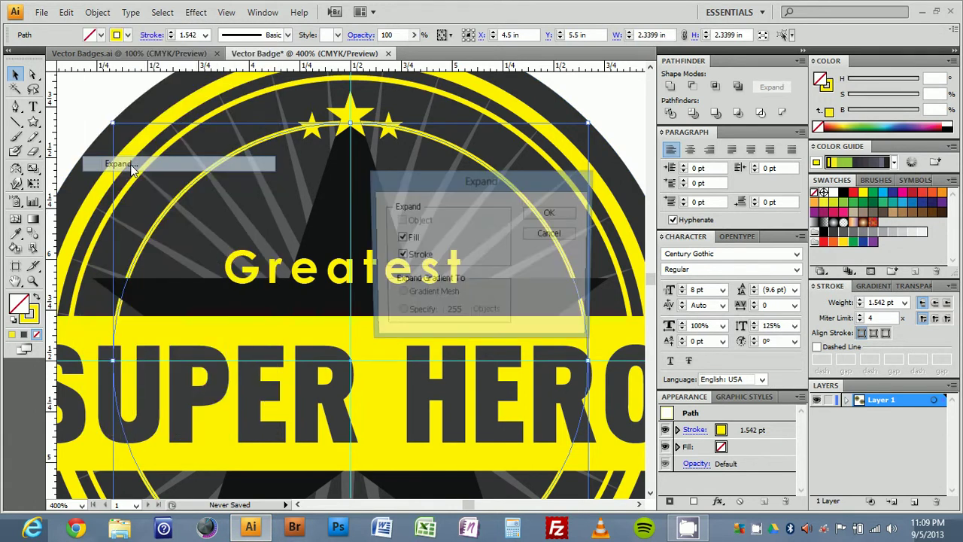
{"action": "left_click", "coordinate": [550, 212]}
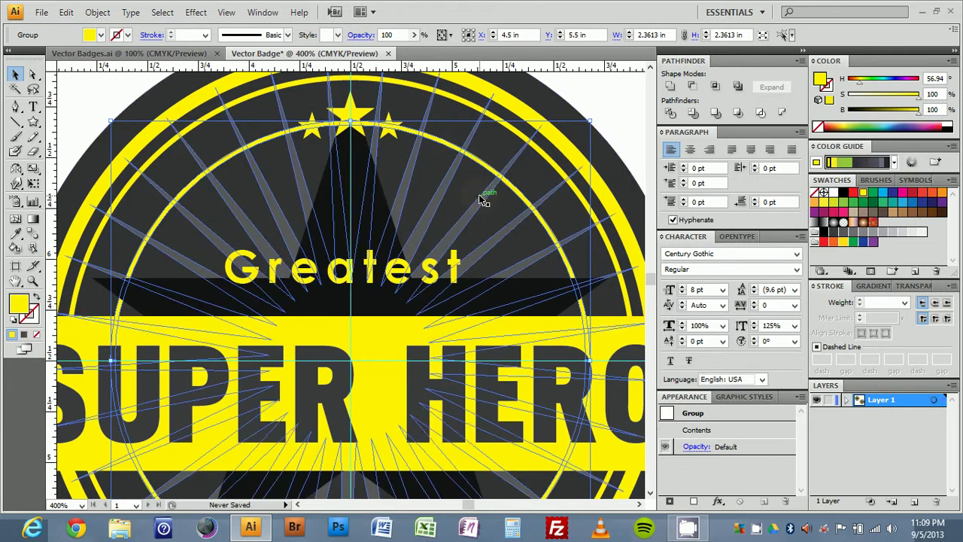
Switch to the Rectangle tool with the whole badge in view
{"action": "scroll", "coordinate": [413, 248], "scroll_direction": "down", "scroll_amount": 2}
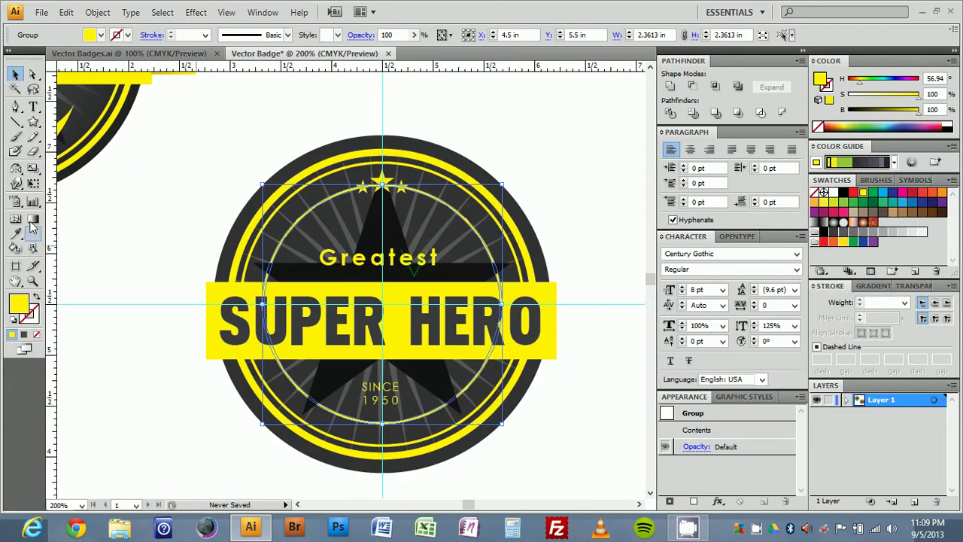
{"action": "key", "text": "m"}
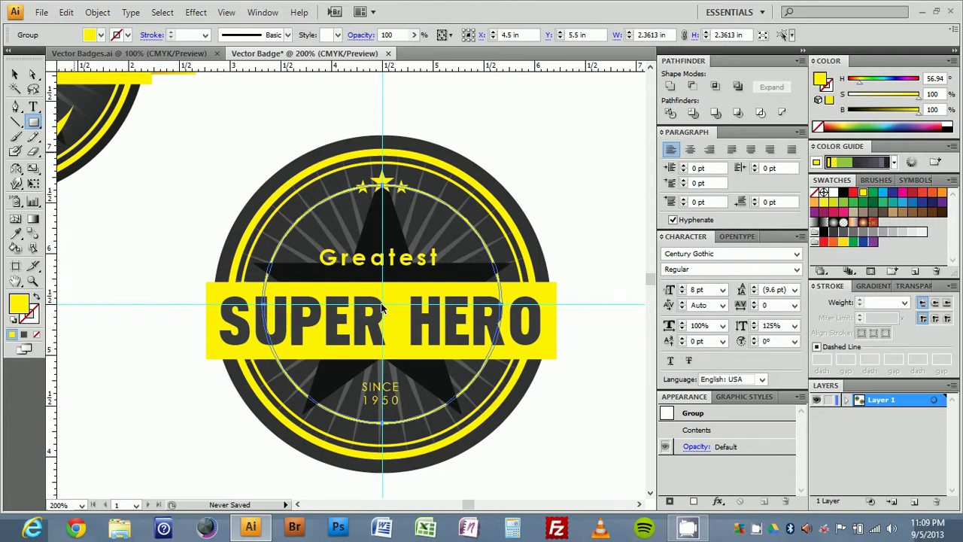
Check the display and sleep settings of the Samsung Optimized power plan and return to the badge artwork
{"action": "right_click", "coordinate": [861, 531]}
{"action": "left_click", "coordinate": [859, 531]}
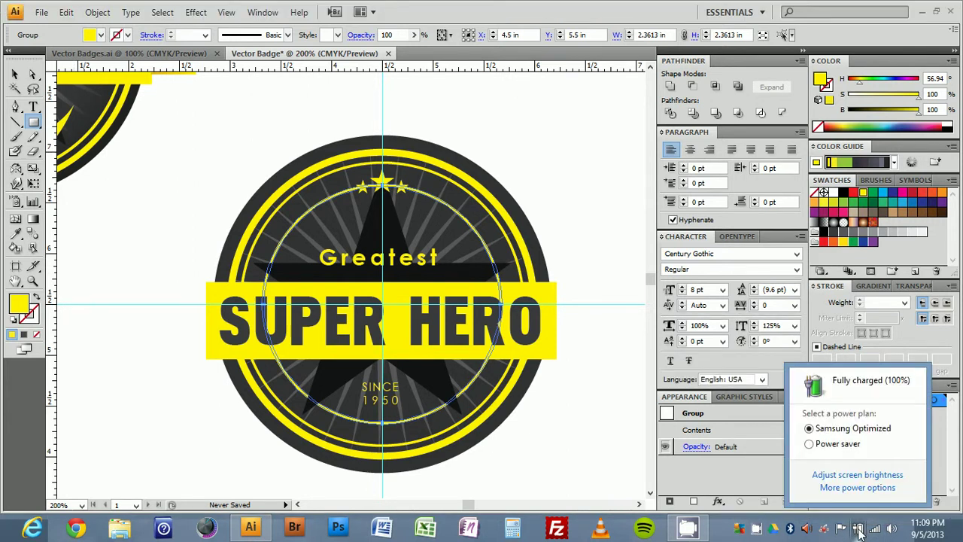
{"action": "left_click", "coordinate": [841, 486]}
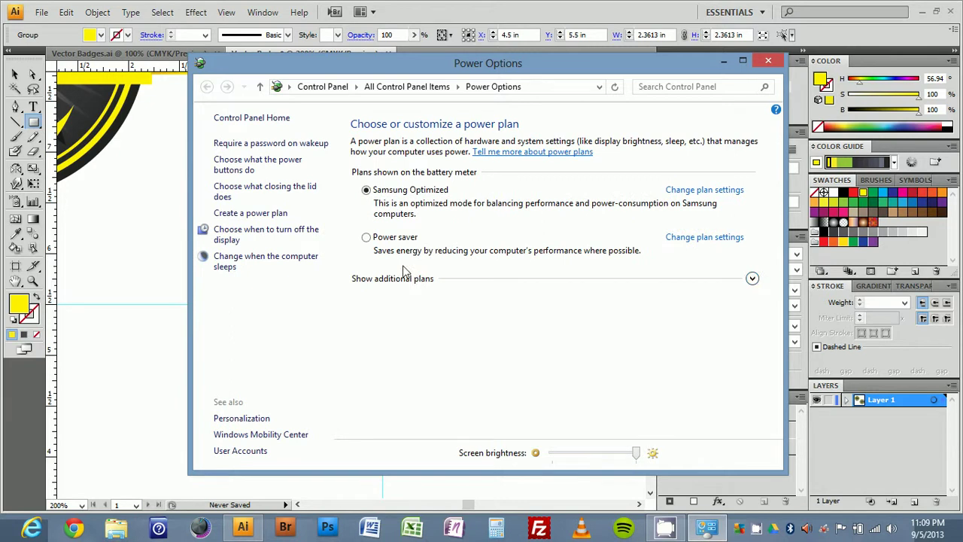
{"action": "left_click", "coordinate": [715, 191]}
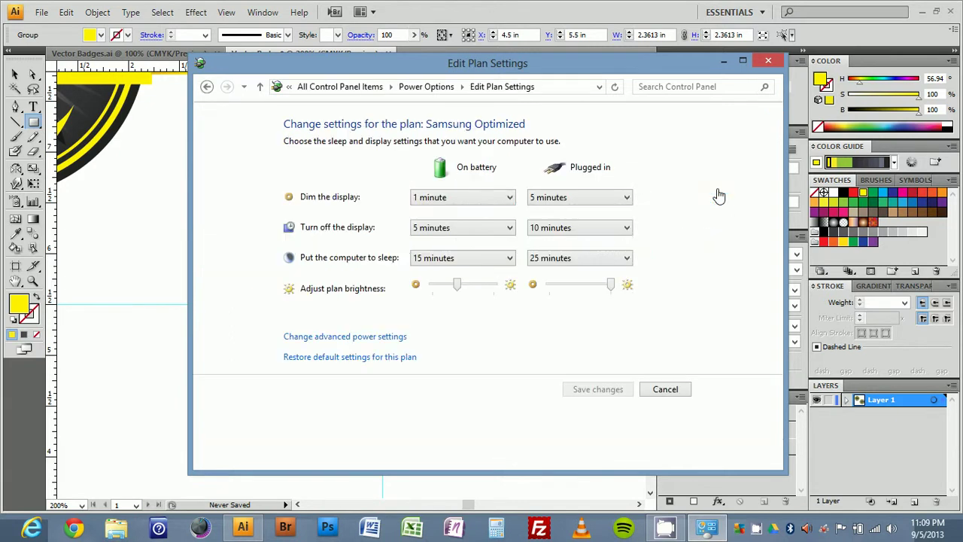
{"action": "left_click", "coordinate": [665, 389]}
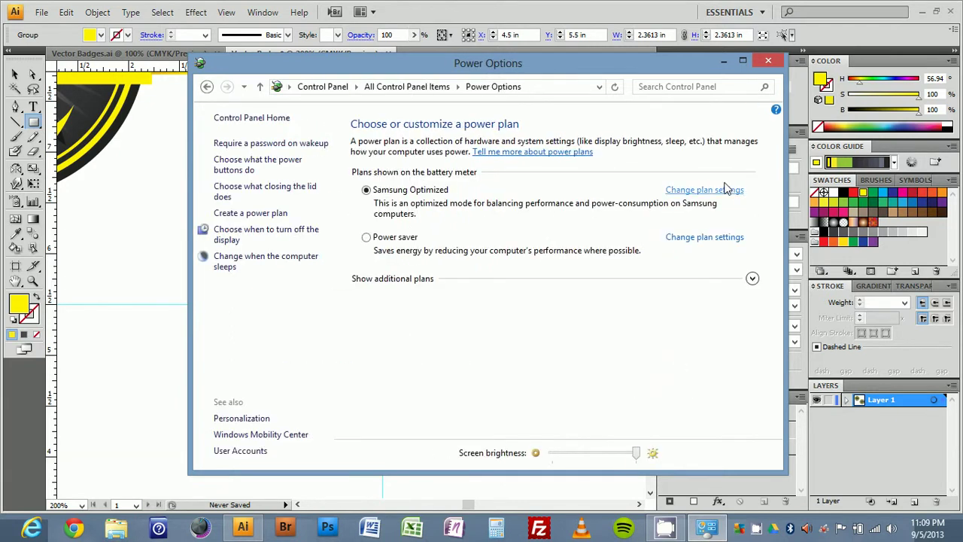
{"action": "left_click", "coordinate": [768, 61]}
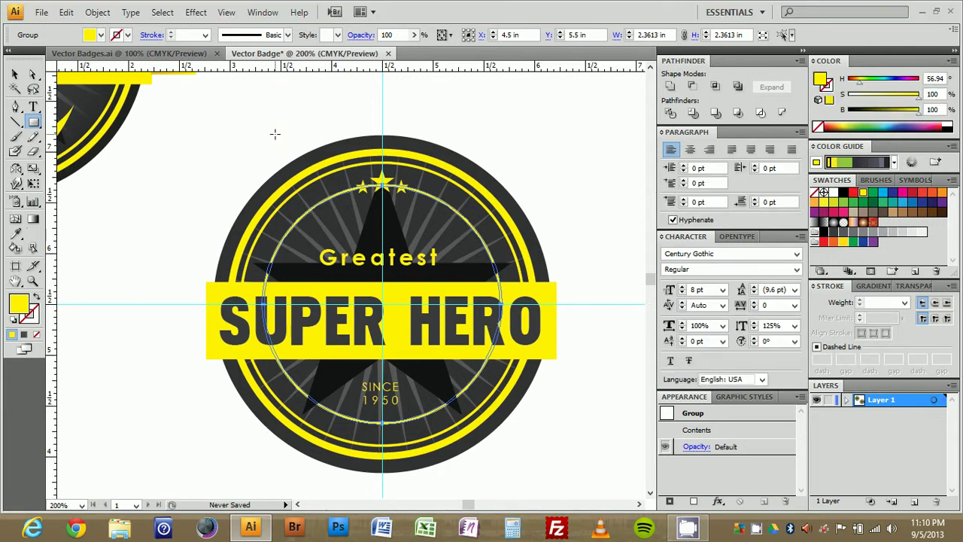
Draw a yellow rectangle about 0.85 in wide and 2.65 in tall centred on the badge, and add a copy rotated 90 degrees
{"action": "left_click_drag", "start_coordinate": [386, 301], "coordinate": [426, 439]}
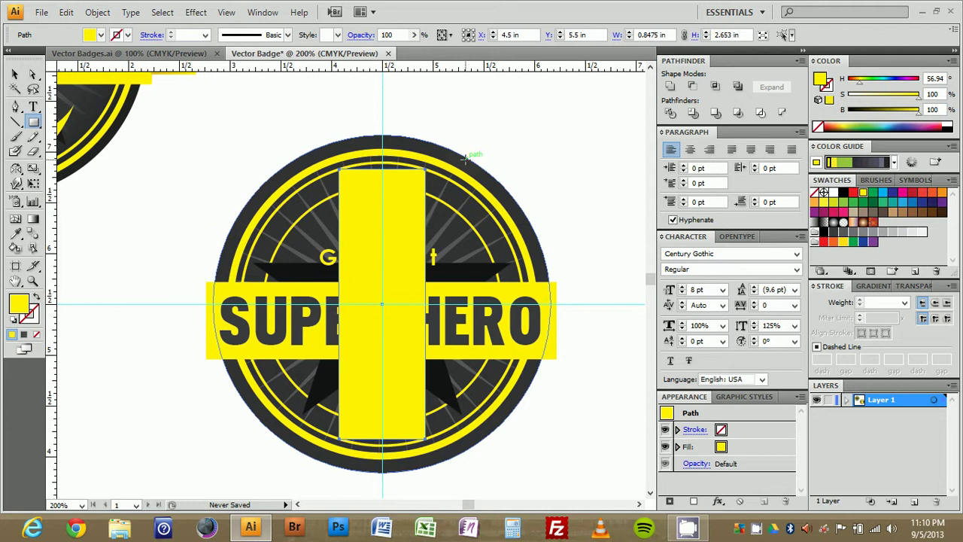
{"action": "key", "text": "v"}
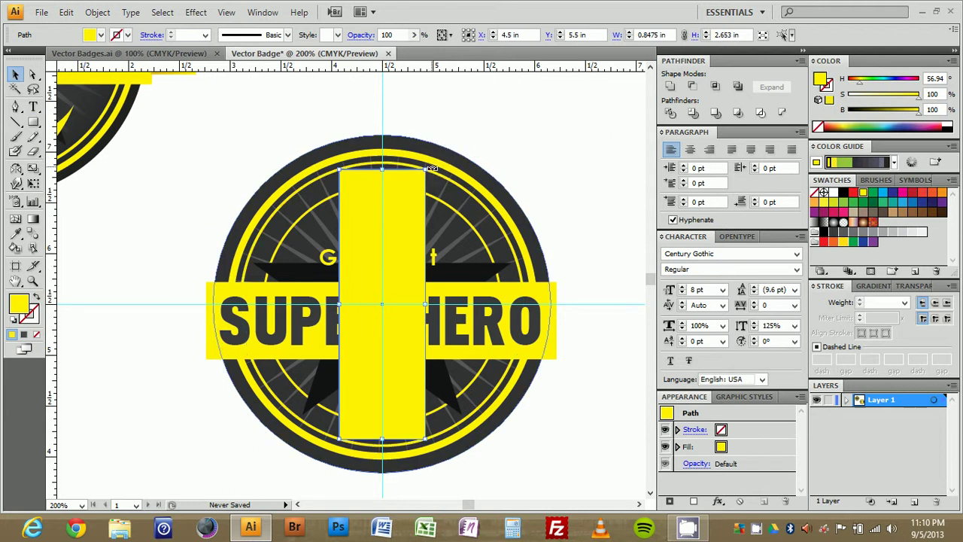
{"action": "left_click_drag", "start_coordinate": [431, 165], "coordinate": [519, 342]}
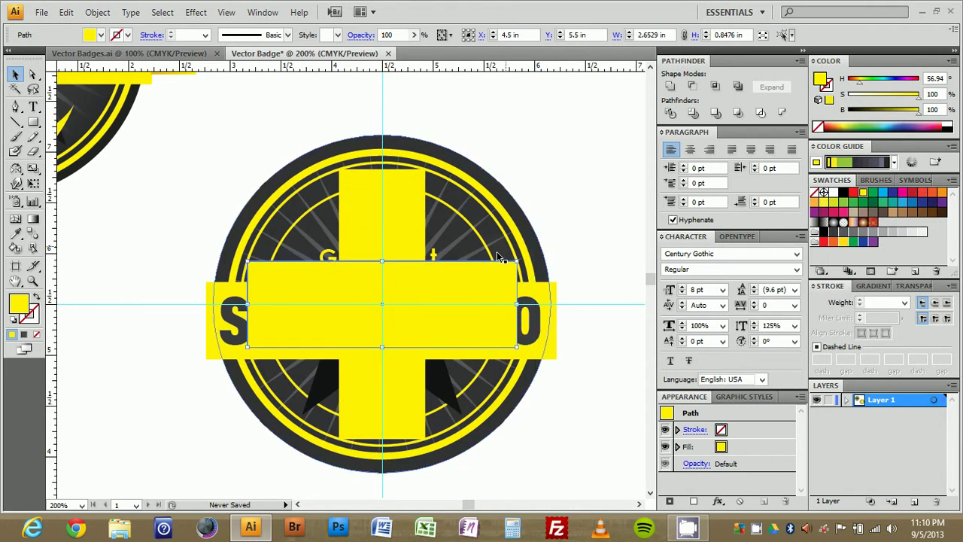
Extend the horizontal rectangle's lower edge down past the inner rings, making it about 1.89 in tall
{"action": "left_click_drag", "start_coordinate": [386, 349], "coordinate": [388, 453]}
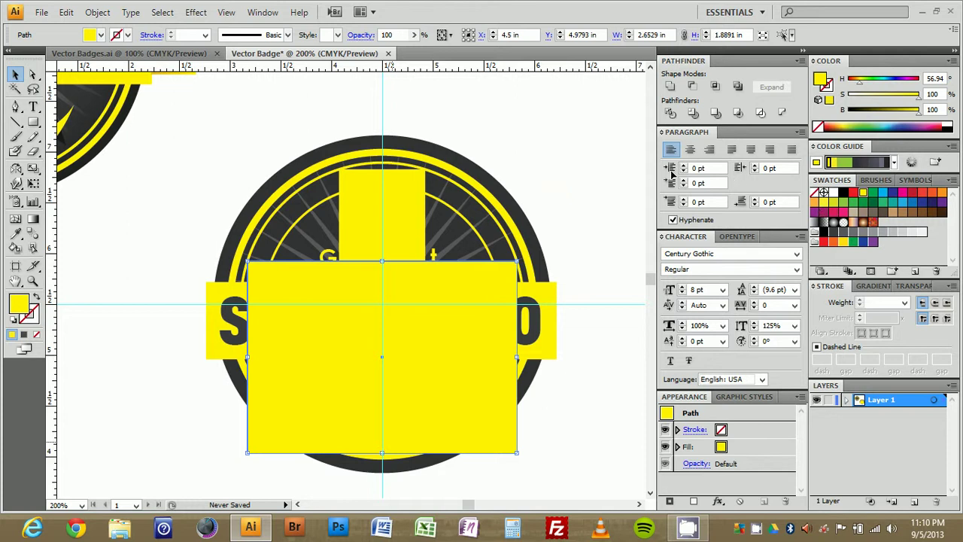
{"action": "left_click", "coordinate": [591, 175]}
{"action": "left_click", "coordinate": [479, 297]}
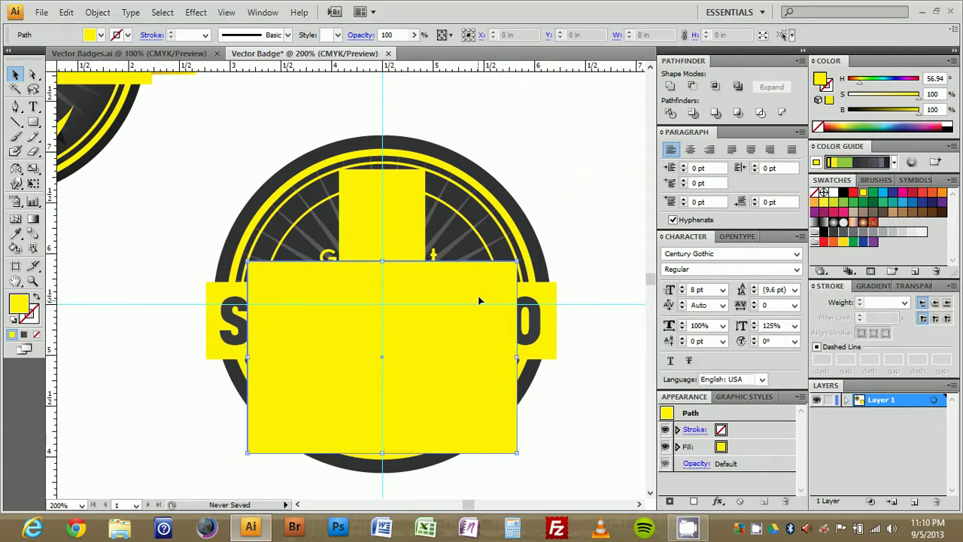
Cut the lower part off the inner ring with the large rectangle using Minus Front, and deselect the remaining arc
{"action": "left_click", "coordinate": [478, 239], "text": "shift"}
{"action": "left_click", "coordinate": [692, 87]}
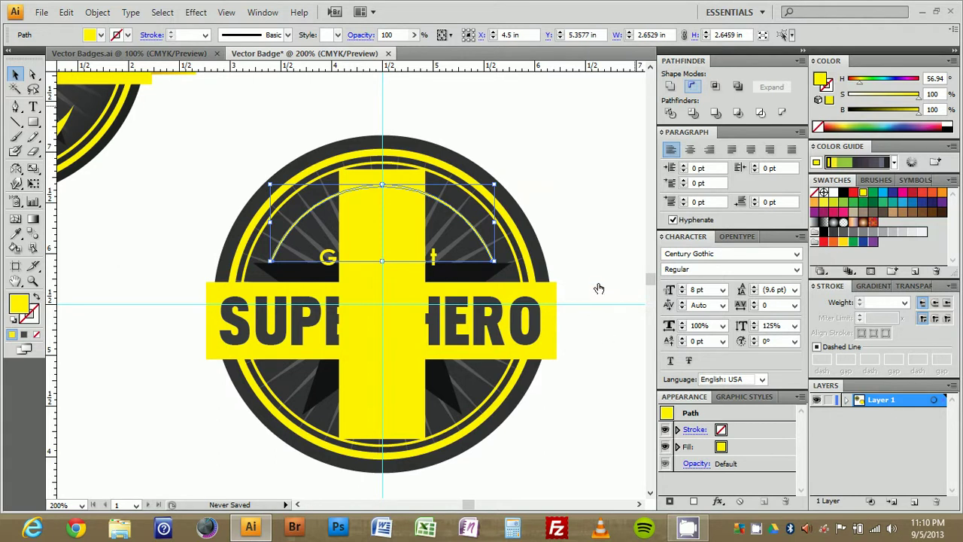
{"action": "left_click", "coordinate": [585, 159]}
Try to split the upper arc with the vertical rectangle using the Divide pathfinder
{"action": "left_click", "coordinate": [392, 210]}
{"action": "left_click", "coordinate": [455, 205], "text": "shift"}
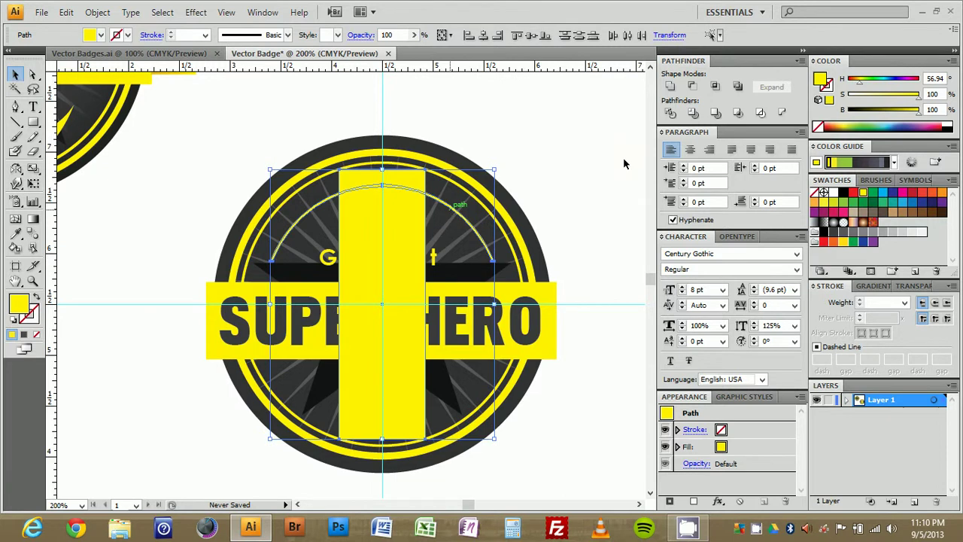
{"action": "left_click", "coordinate": [669, 112]}
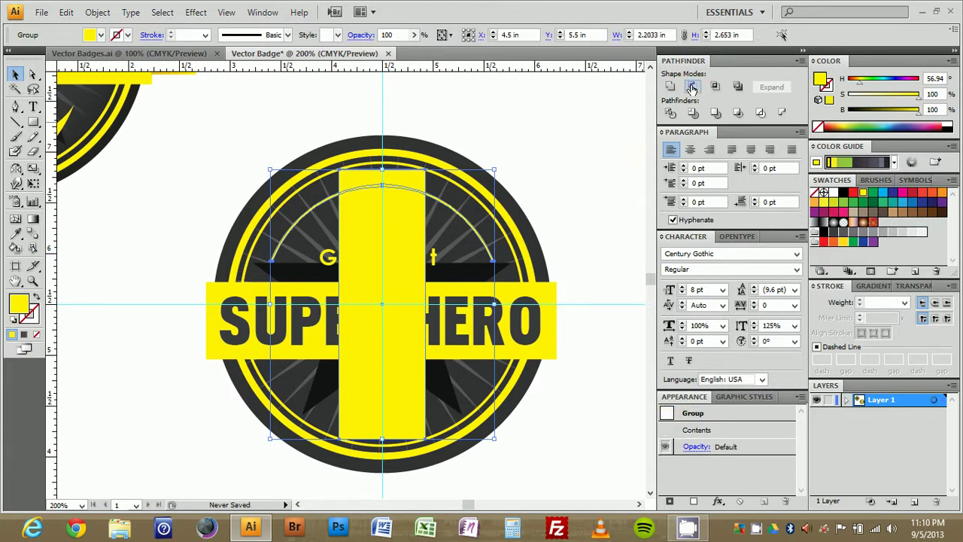
{"action": "left_click", "coordinate": [609, 188]}
Subtract the vertical rectangle from the upper arc with Minus Front, leaving separate left and right arcs beside the stars
{"action": "left_click", "coordinate": [401, 224]}
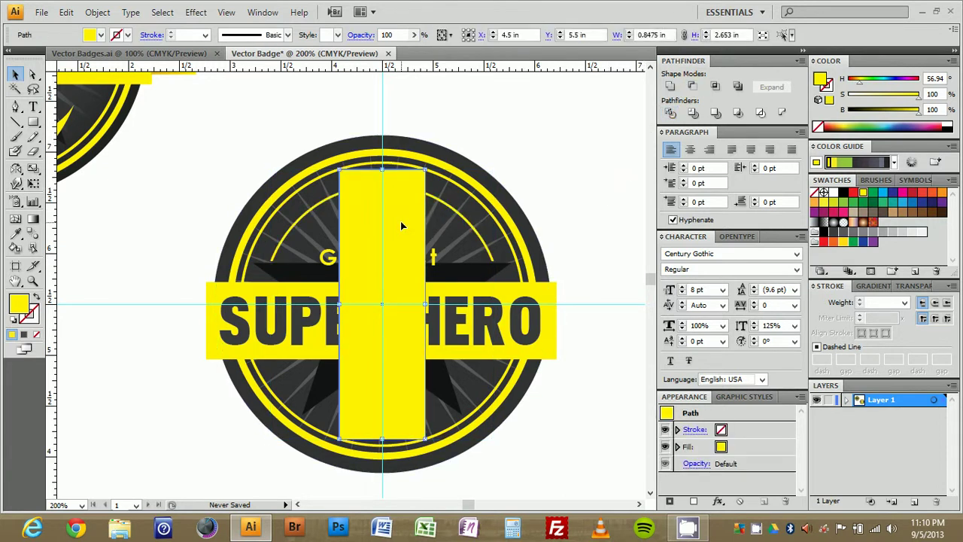
{"action": "left_click", "coordinate": [509, 143]}
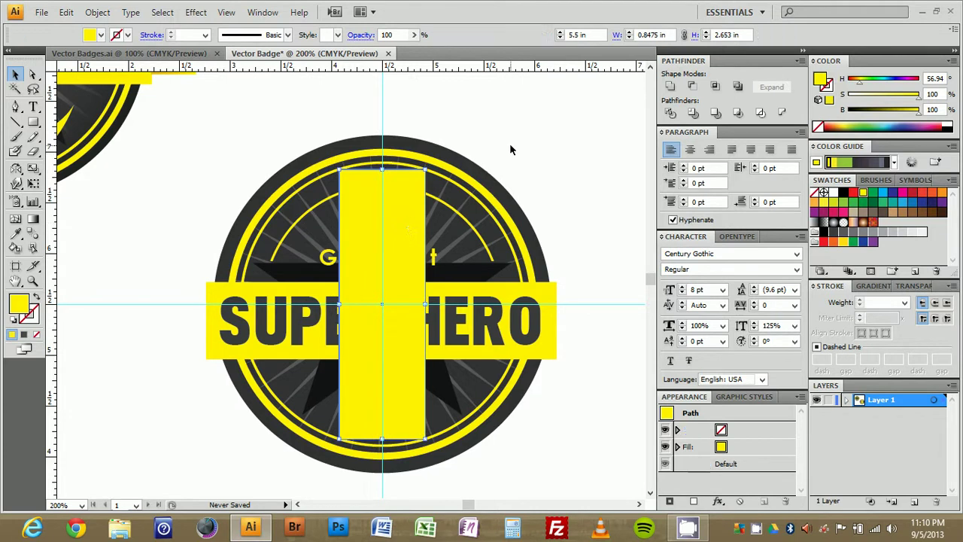
{"action": "left_click", "coordinate": [456, 213]}
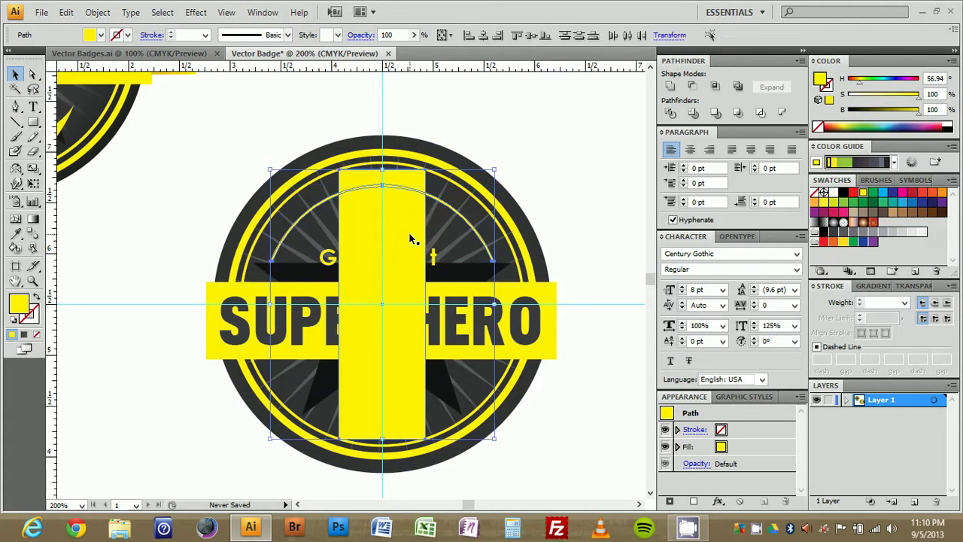
{"action": "left_click", "coordinate": [692, 86]}
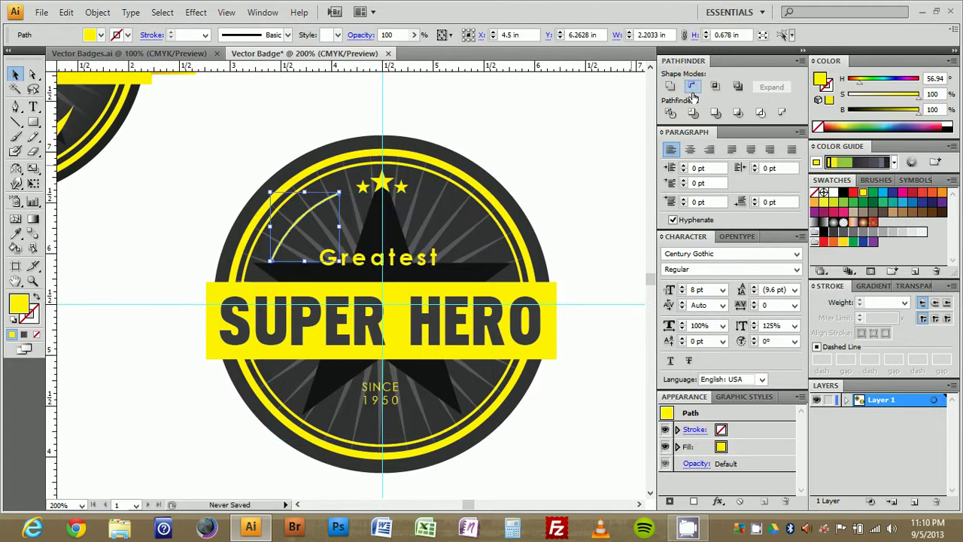
{"action": "left_click", "coordinate": [584, 143]}
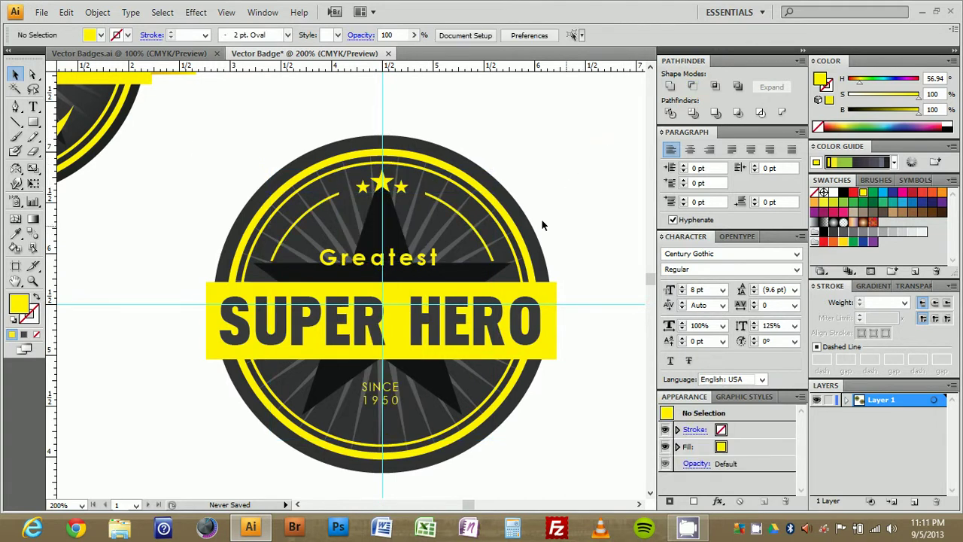
{"action": "left_click_drag", "start_coordinate": [194, 147], "coordinate": [301, 165]}
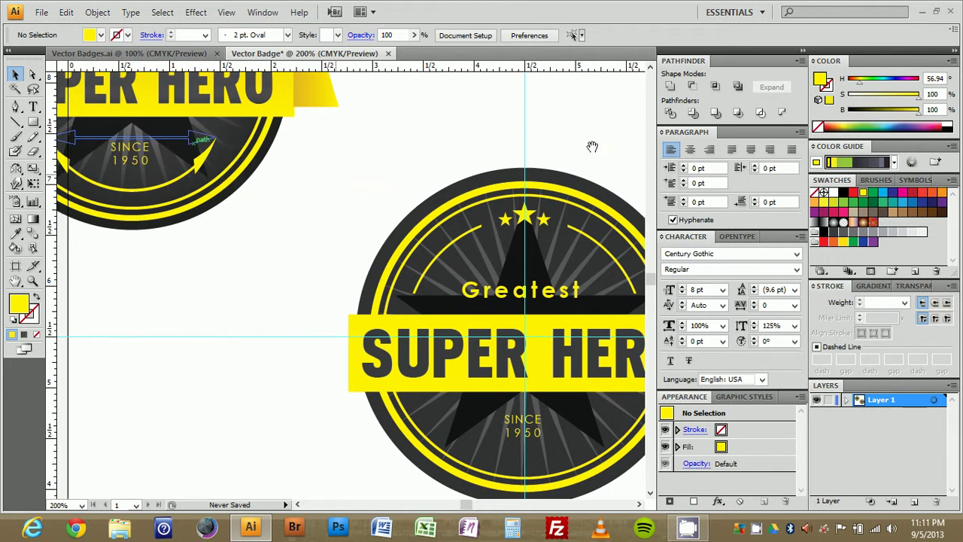
{"action": "left_click", "coordinate": [758, 530]}
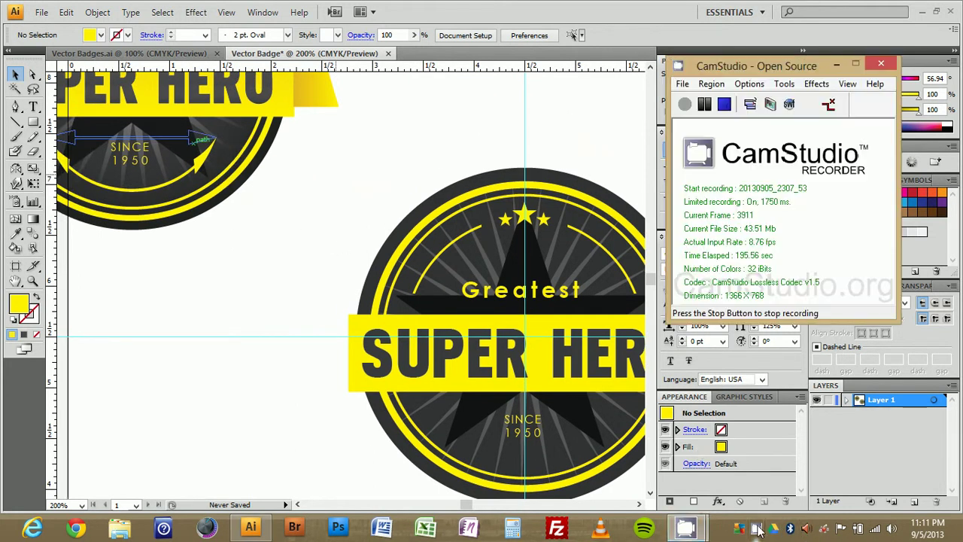
{"action": "left_click", "coordinate": [571, 140]}
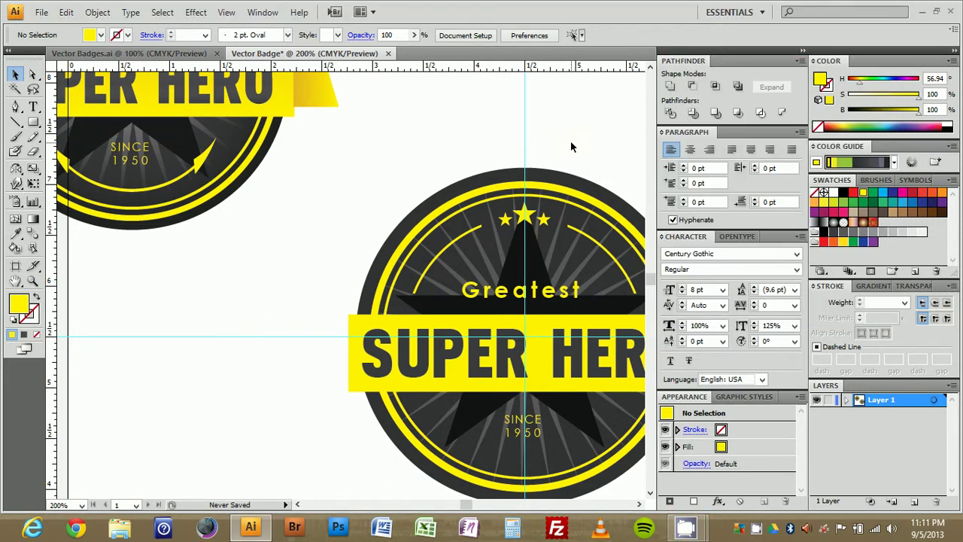
Draw a thin yellow rectangle about 1.14 in wide and 0.06 in tall above the badge's upper left
{"action": "left_click_drag", "start_coordinate": [582, 147], "coordinate": [429, 125]}
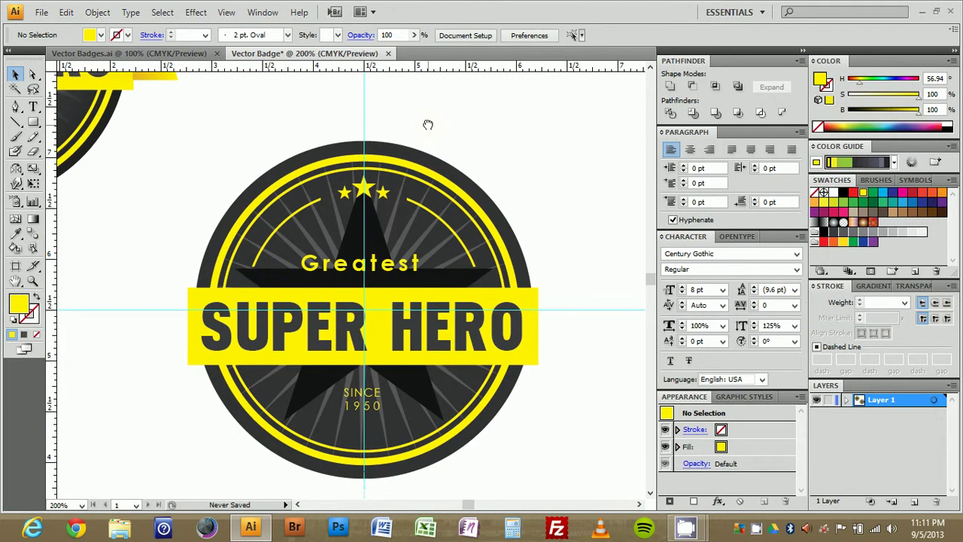
{"action": "left_click", "coordinate": [33, 122]}
{"action": "left_click_drag", "start_coordinate": [194, 124], "coordinate": [311, 126]}
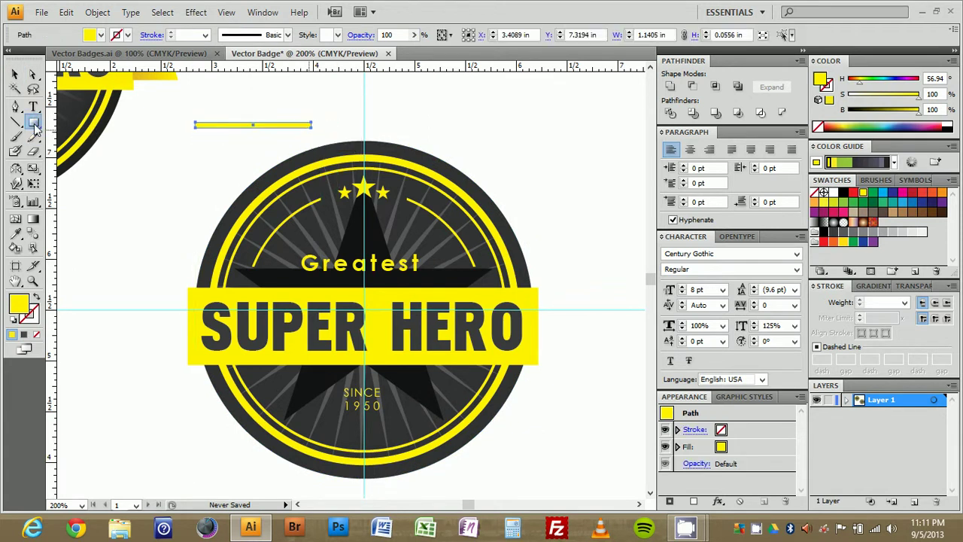
Draw a small yellow triangle about 0.21 in wide and 0.24 in tall with the Star tool for the arrowhead
{"action": "left_click_drag", "start_coordinate": [35, 128], "coordinate": [69, 184]}
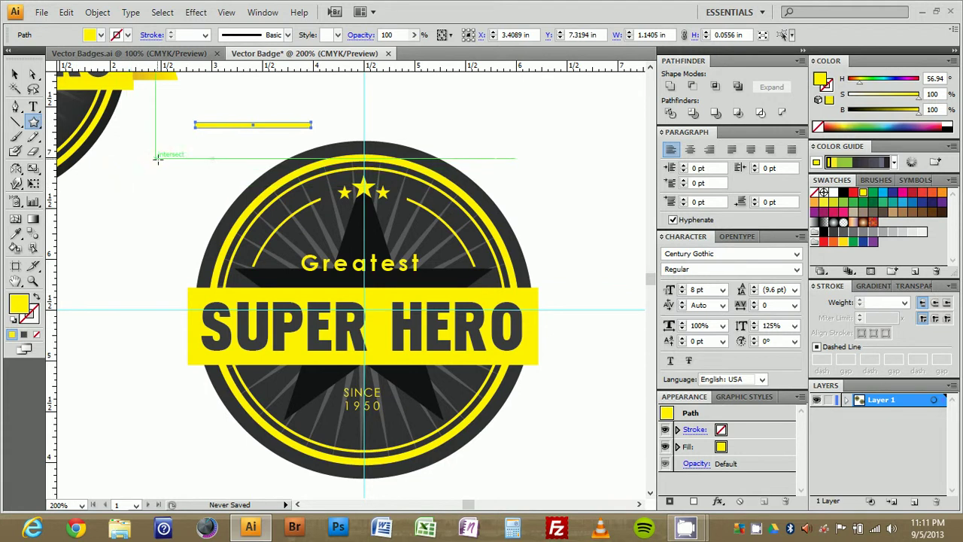
{"action": "left_click_drag", "start_coordinate": [157, 155], "coordinate": [178, 190]}
{"action": "key", "text": "Down"}
{"action": "key", "text": "Down"}
Place triangle arrowheads pointing outward at both ends of the thin bar and nudge the right one into position
{"action": "left_click_drag", "start_coordinate": [192, 180], "coordinate": [281, 150]}
{"action": "key", "text": "v"}
{"action": "key", "text": "Right"}
{"action": "key", "text": "Right"}
{"action": "key", "text": "Right"}
{"action": "key", "text": "Right"}
{"action": "key", "text": "Right"}
{"action": "key", "text": "Right"}
{"action": "key", "text": "Right"}
{"action": "key", "text": "Right"}
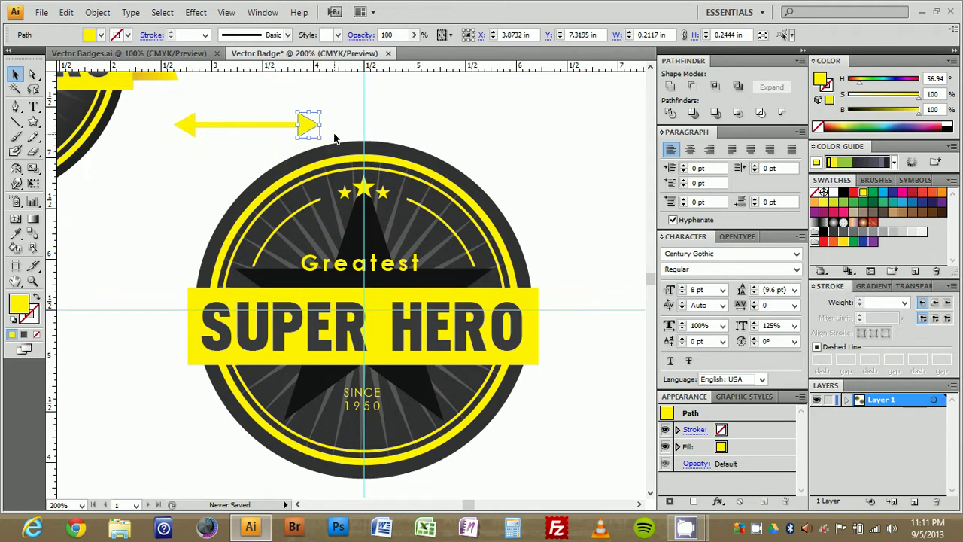
{"action": "left_click", "coordinate": [370, 87]}
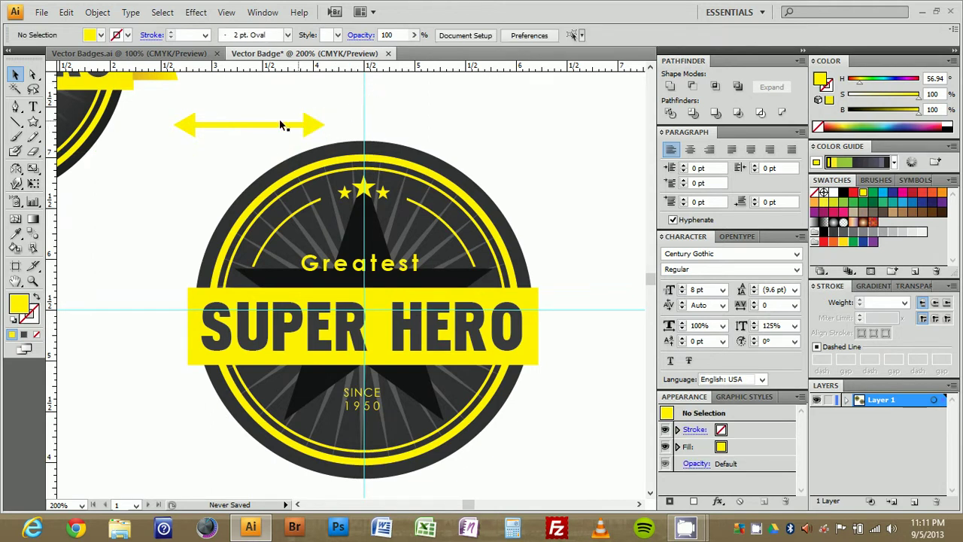
Unite the thin bar and its two arrowheads into a single double-arrow shape
{"action": "left_click_drag", "start_coordinate": [171, 115], "coordinate": [328, 147]}
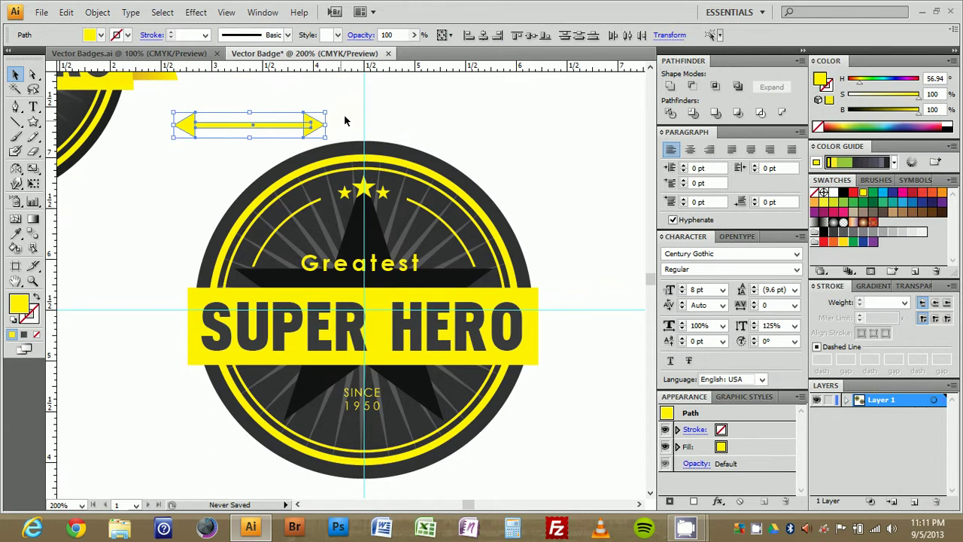
{"action": "left_click", "coordinate": [672, 87]}
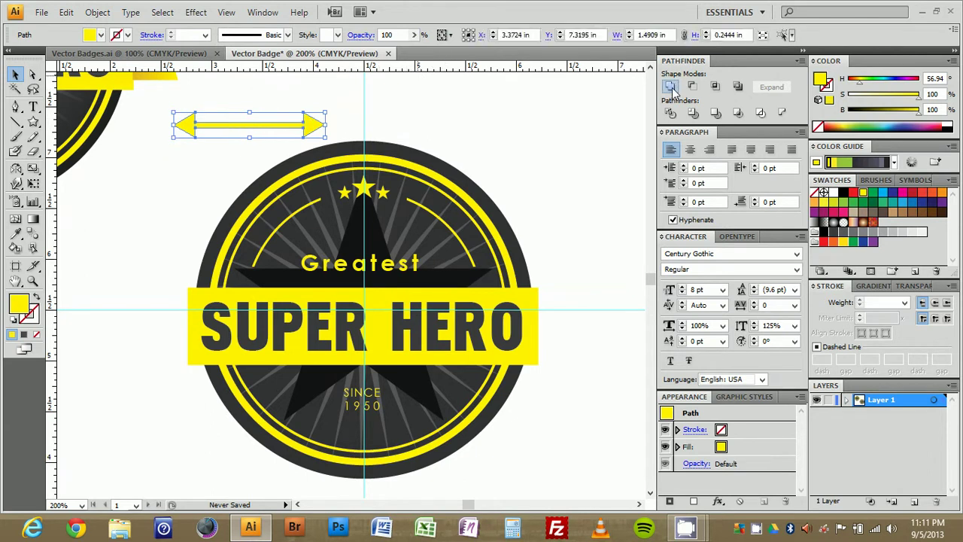
{"action": "left_click", "coordinate": [441, 146]}
Place the double arrow under the 1950 text, about 1.86 in wide and centred on the vertical guide
{"action": "left_click", "coordinate": [321, 126]}
{"action": "left_click_drag", "start_coordinate": [328, 129], "coordinate": [436, 429]}
{"action": "left_click", "coordinate": [376, 119]}
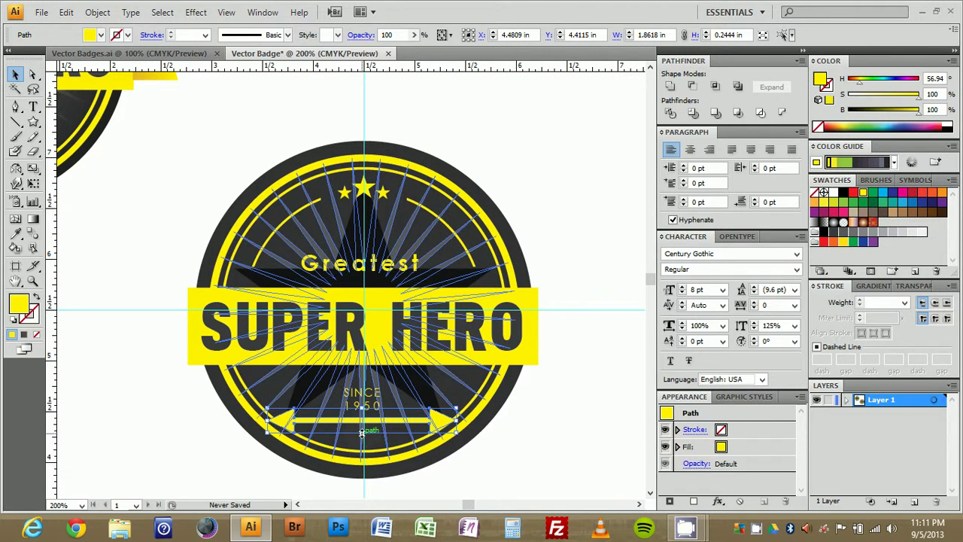
{"action": "key", "text": "Right"}
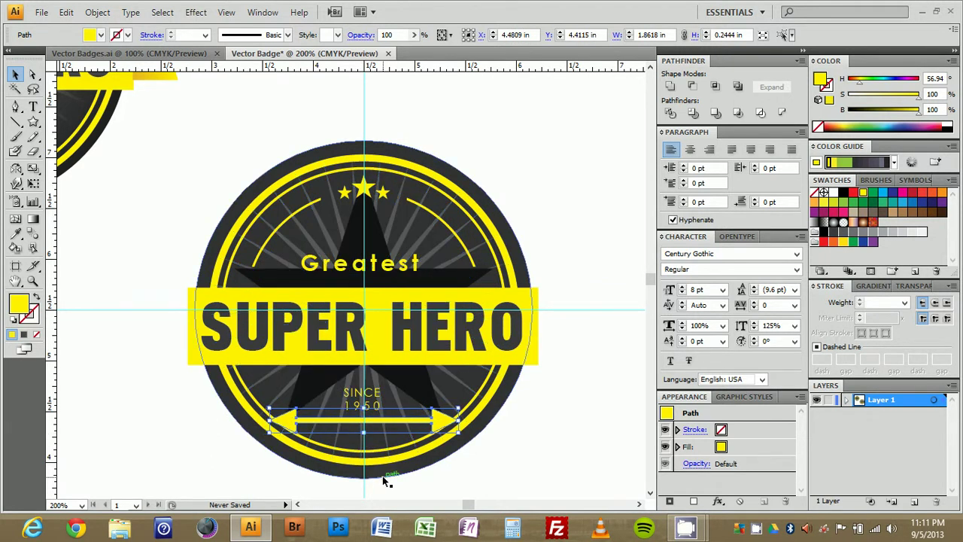
Apply a horizontal Arch warp with a -48% bend to the double arrow
{"action": "left_click", "coordinate": [195, 12]}
{"action": "mouse_move", "coordinate": [219, 197]}
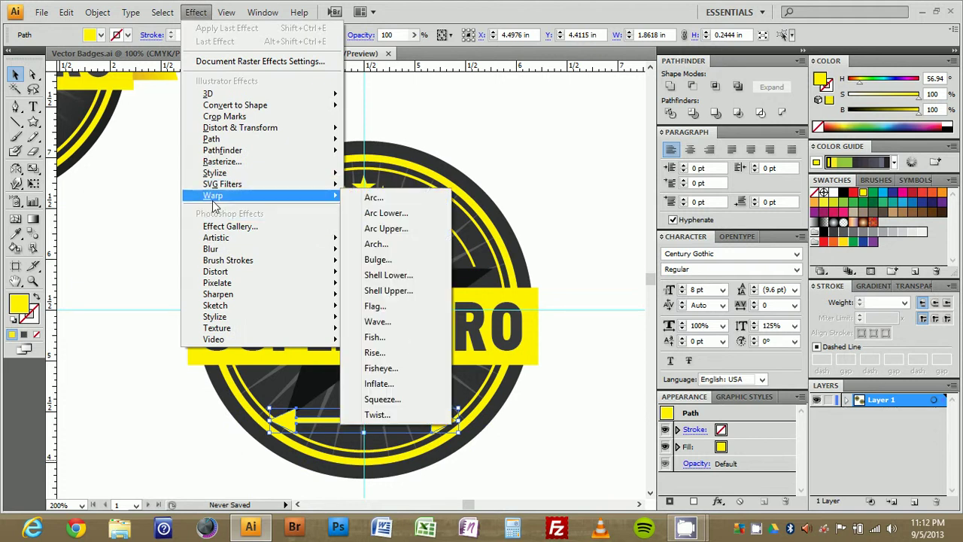
{"action": "left_click", "coordinate": [376, 244]}
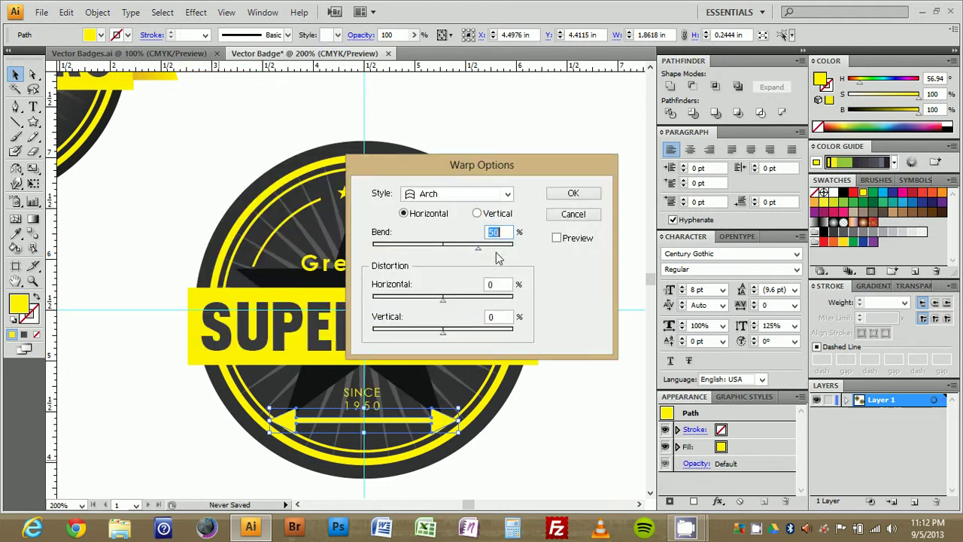
{"action": "type", "text": "1"}
{"action": "left_click_drag", "start_coordinate": [444, 252], "coordinate": [410, 254]}
{"action": "left_click", "coordinate": [557, 238]}
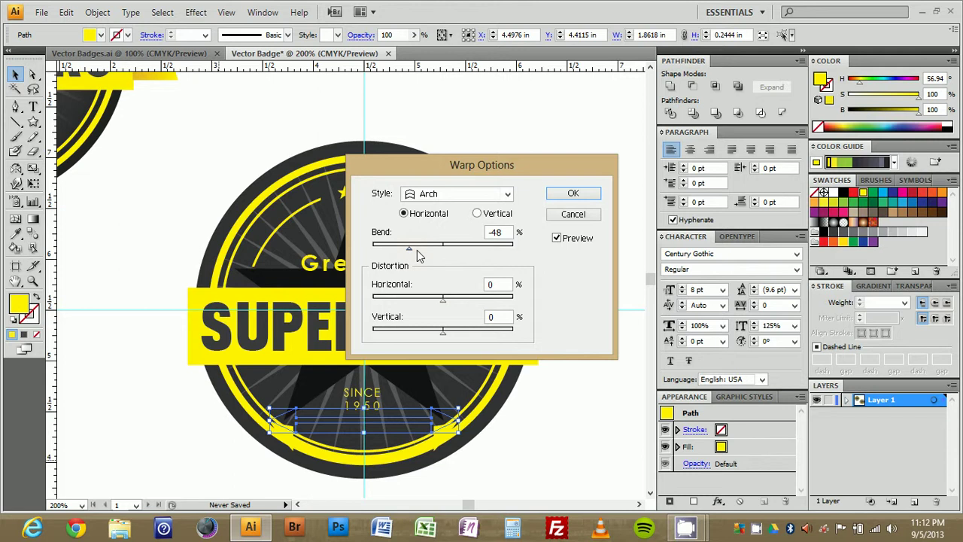
{"action": "left_click", "coordinate": [558, 198]}
Nudge the arched arrow up about 0.22 in so it curves beneath the SINCE 1950 text
{"action": "key", "text": "Up"}
{"action": "key", "text": "Up"}
{"action": "key", "text": "Up"}
{"action": "key", "text": "Up"}
{"action": "key", "text": "Up"}
{"action": "key", "text": "Up"}
{"action": "key", "text": "Up"}
{"action": "key", "text": "Up"}
{"action": "key", "text": "Up"}
{"action": "key", "text": "Up"}
{"action": "key", "text": "Up"}
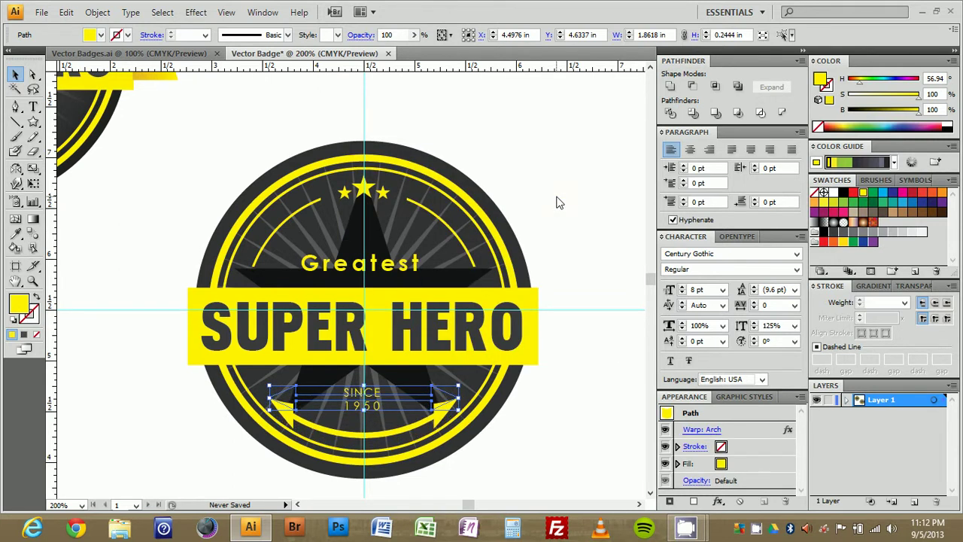
Reduce the arched arrow's height to about 0.12 in in isolation mode and exit back to the badge
{"action": "double_click", "coordinate": [442, 406]}
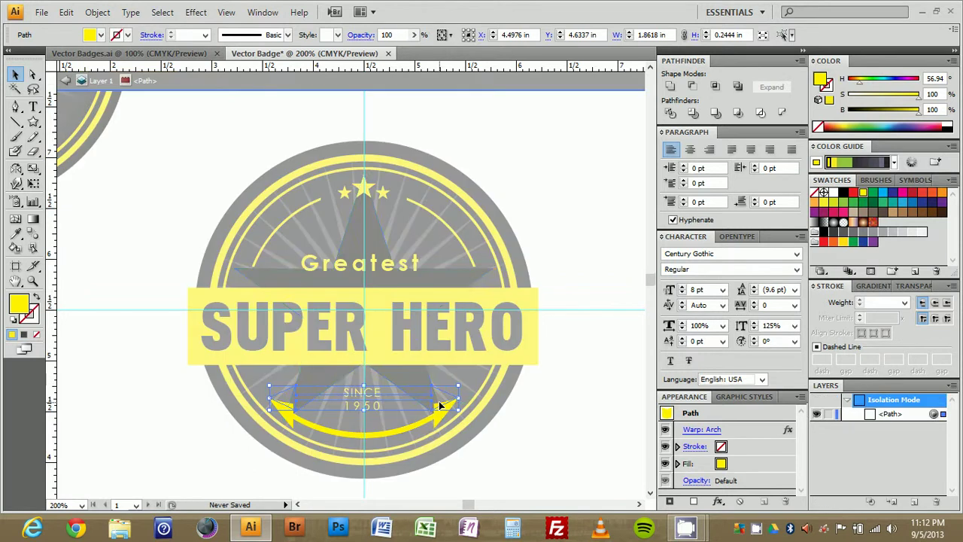
{"action": "mouse_move", "coordinate": [364, 407]}
{"action": "left_mouse_down"}
{"action": "mouse_move", "coordinate": [365, 393]}
{"action": "mouse_move", "coordinate": [361, 403]}
{"action": "left_mouse_up"}
{"action": "double_click", "coordinate": [492, 444]}
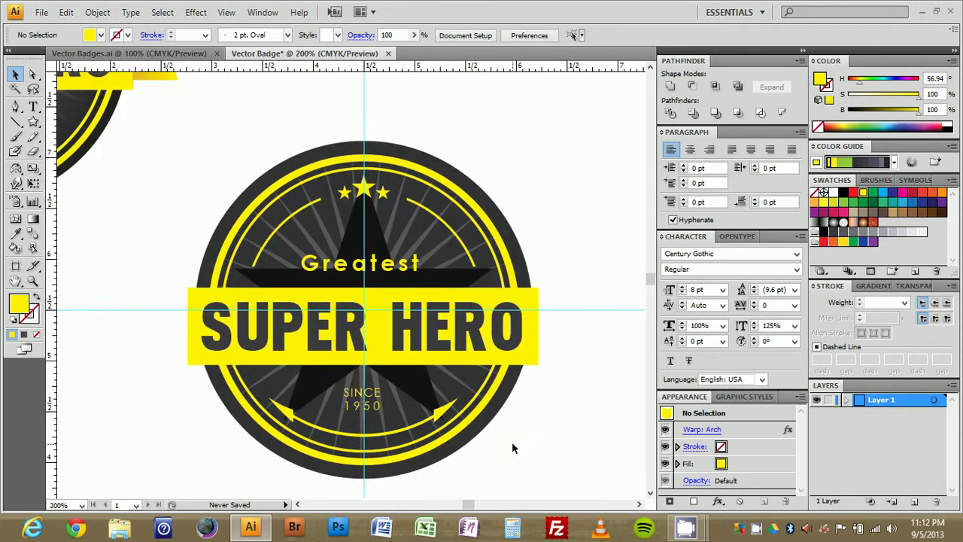
{"action": "left_click", "coordinate": [418, 418]}
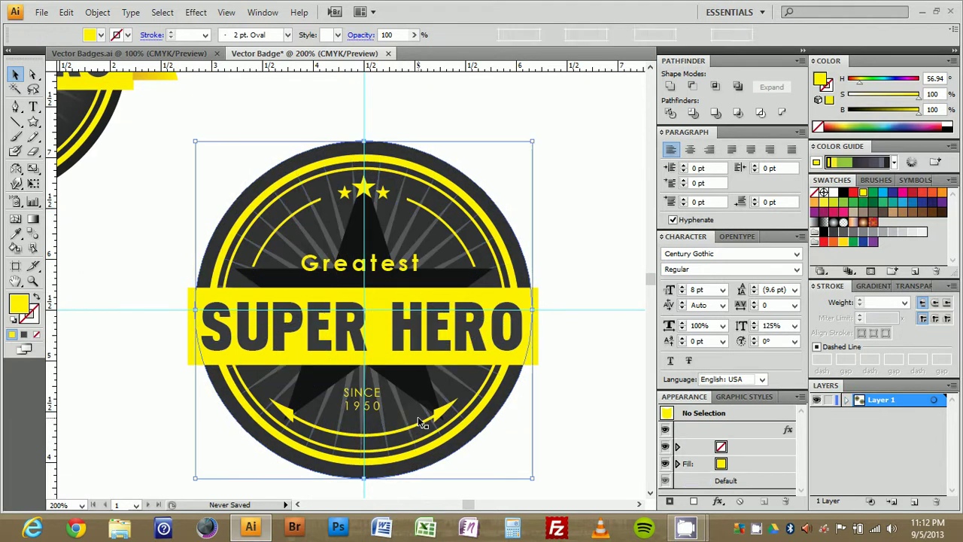
{"action": "left_click", "coordinate": [443, 411]}
{"action": "left_click", "coordinate": [596, 442]}
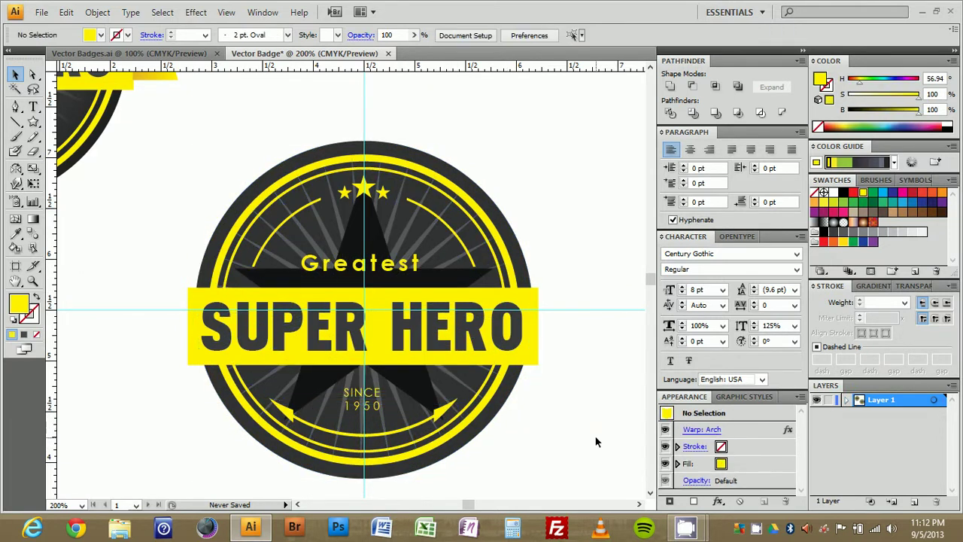
Isolate the arched arrow and narrow it symmetrically about its centre, bringing its right edge to about X 5.35 in
{"action": "left_click", "coordinate": [429, 399]}
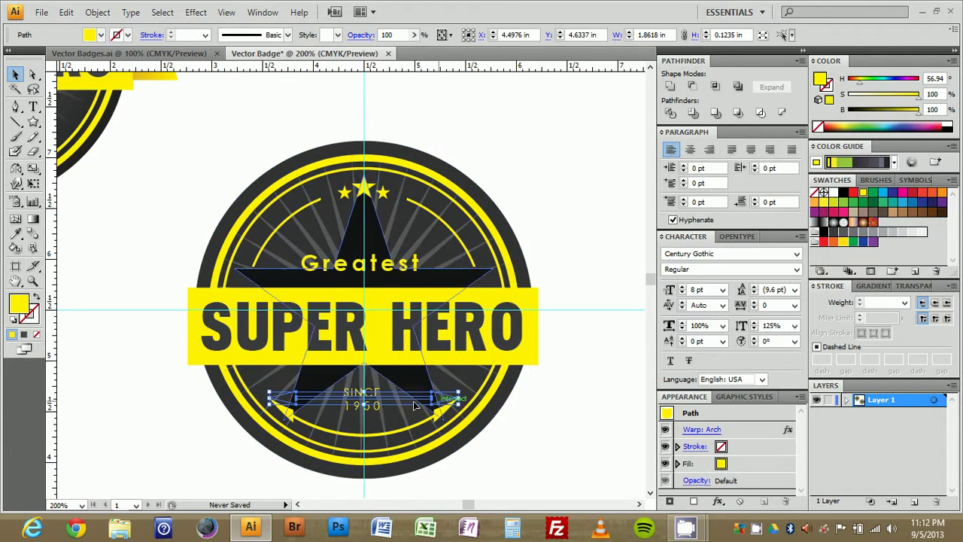
{"action": "double_click", "coordinate": [435, 400]}
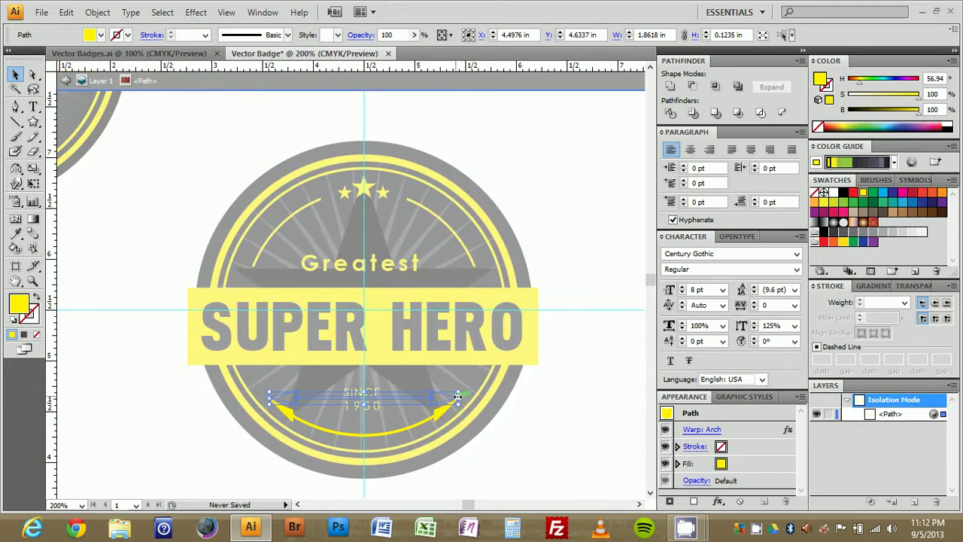
{"action": "left_click", "coordinate": [450, 399]}
{"action": "left_click", "coordinate": [456, 399]}
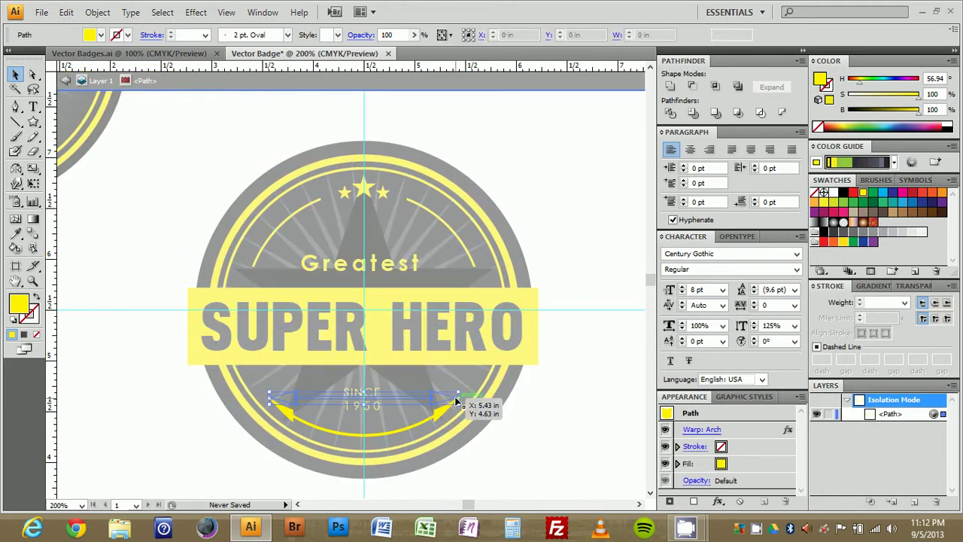
{"action": "left_click_drag", "start_coordinate": [456, 401], "coordinate": [450, 398]}
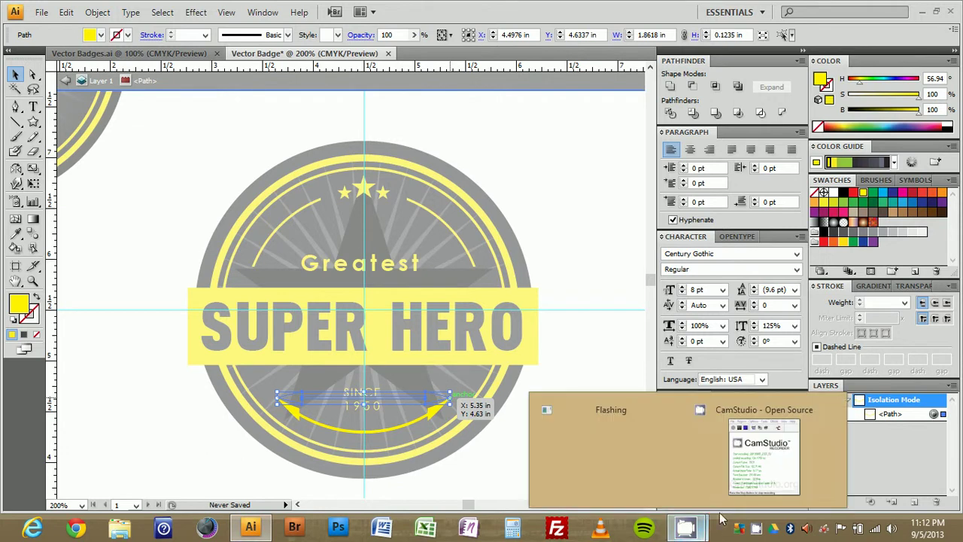
Check the CamStudio window, return to the badge artwork in Illustrator and exit isolation mode
{"action": "left_click", "coordinate": [763, 440]}
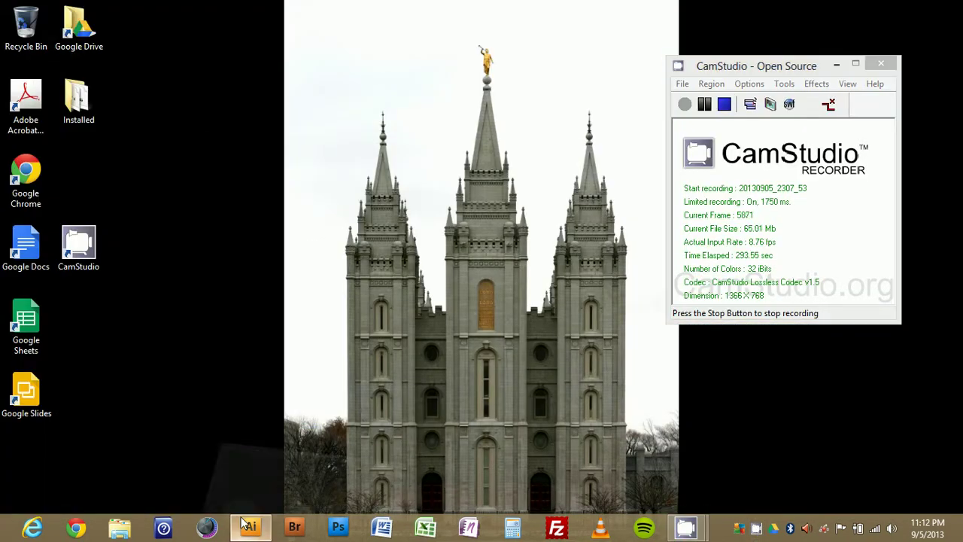
{"action": "left_click", "coordinate": [251, 527]}
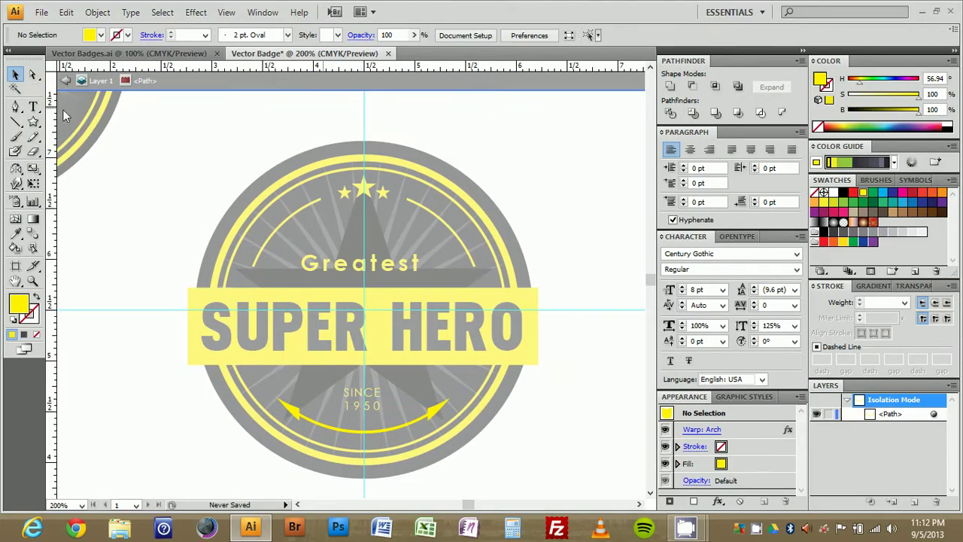
{"action": "double_click", "coordinate": [62, 109]}
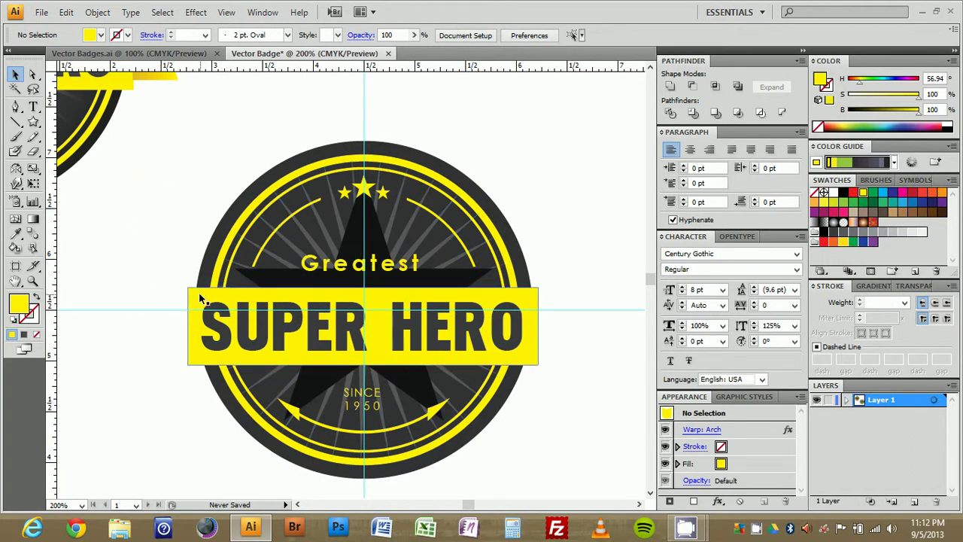
Draw a yellow rectangle about 0.45 by 0.76 in against the left end of the SUPER HERO banner
{"action": "left_click", "coordinate": [33, 151]}
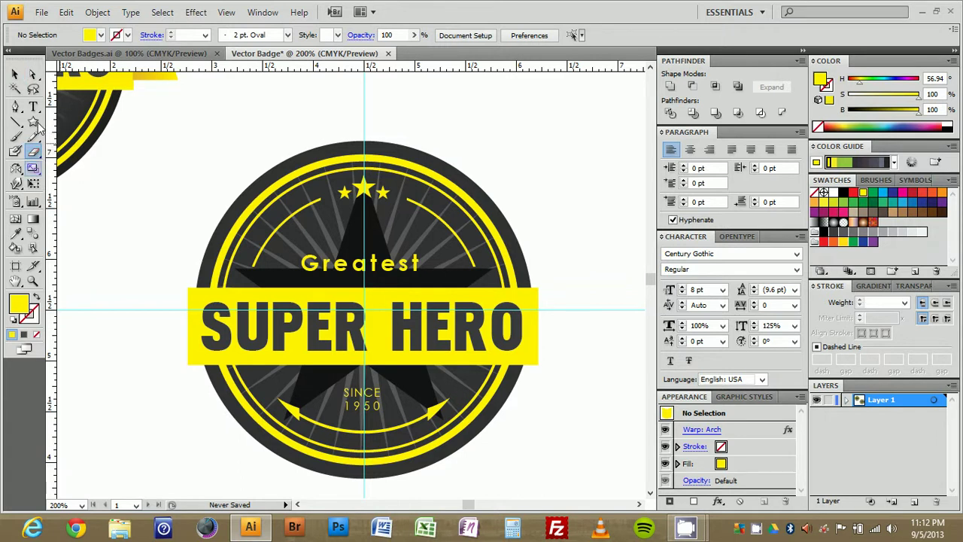
{"action": "key", "text": "m"}
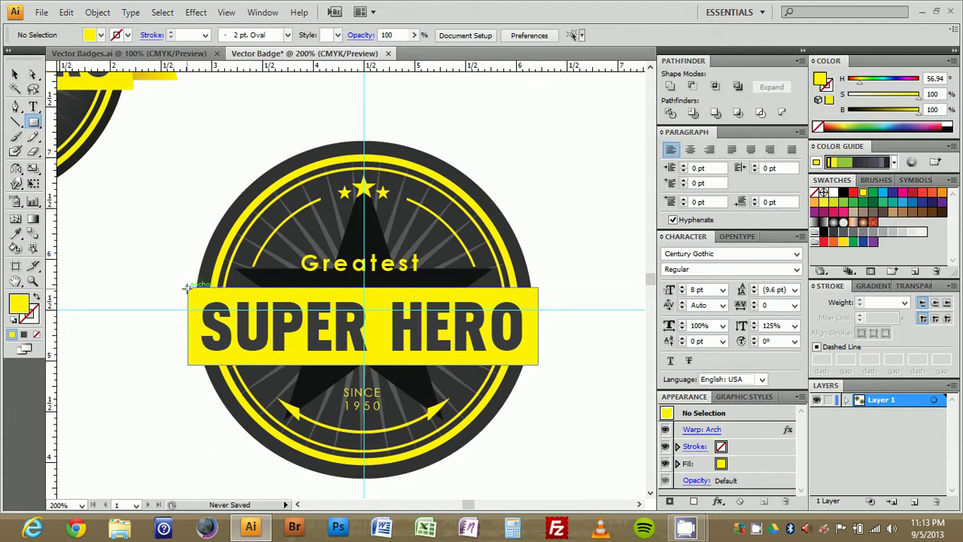
{"action": "left_click_drag", "start_coordinate": [190, 288], "coordinate": [139, 365]}
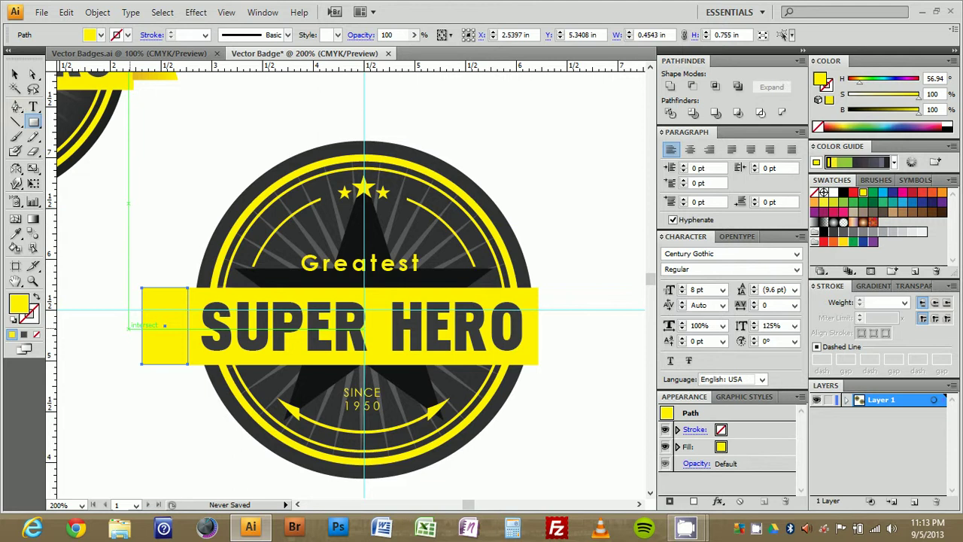
Add an anchor point midway down the rectangle's outer edge and move it inward about 0.125 in to form a ribbon notch
{"action": "key", "text": "p"}
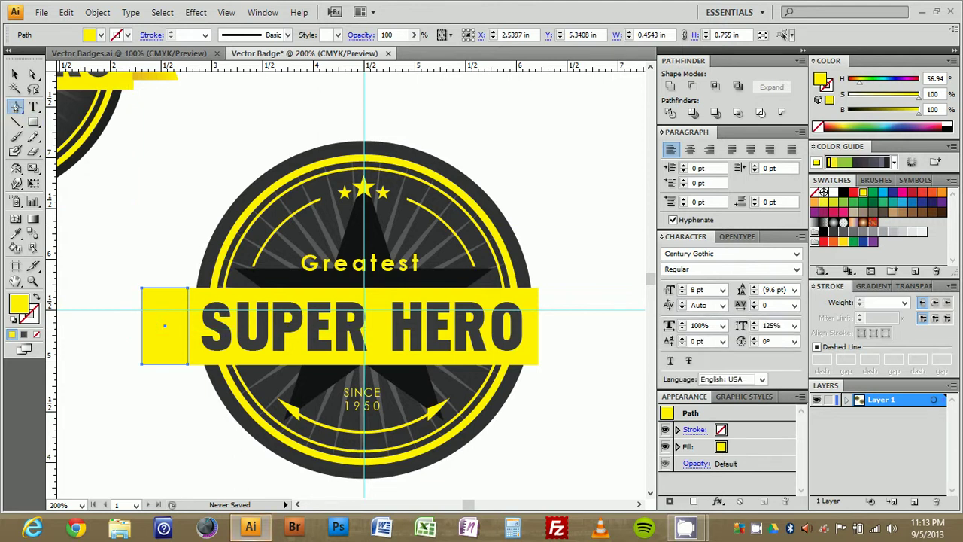
{"action": "left_click_drag", "start_coordinate": [17, 108], "coordinate": [53, 125]}
{"action": "left_click", "coordinate": [142, 331]}
{"action": "key", "text": "a"}
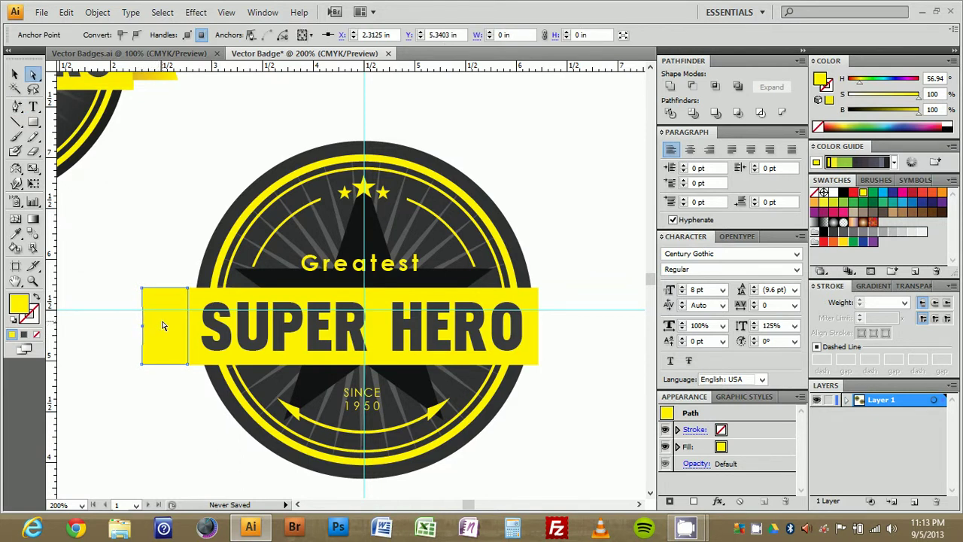
{"action": "key", "text": "Right"}
{"action": "key", "text": "Right"}
{"action": "key", "text": "Right"}
{"action": "key", "text": "Right"}
{"action": "key", "text": "Right"}
{"action": "key", "text": "Right"}
{"action": "key", "text": "Right"}
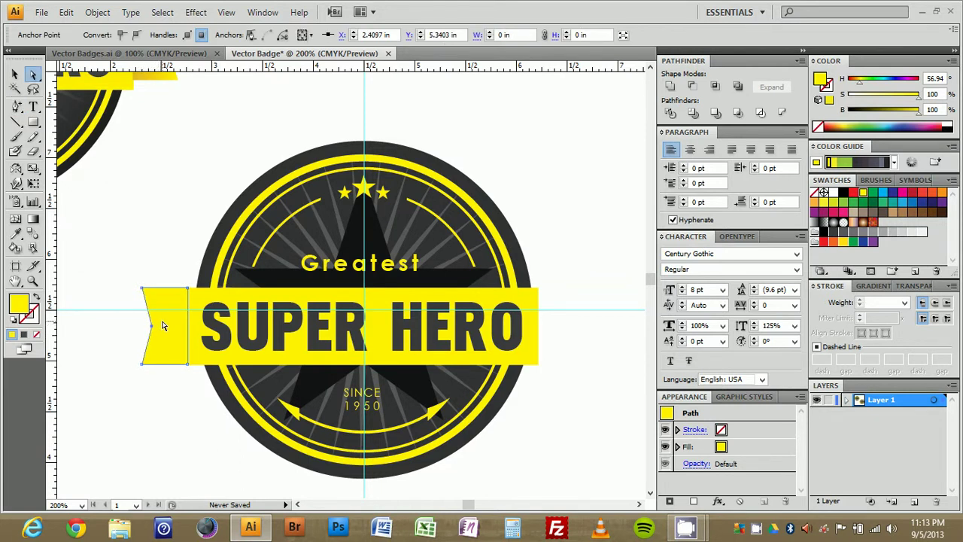
Move the notched ribbon tail up about 0.08 in so it sits offset from the banner
{"action": "key", "text": "v"}
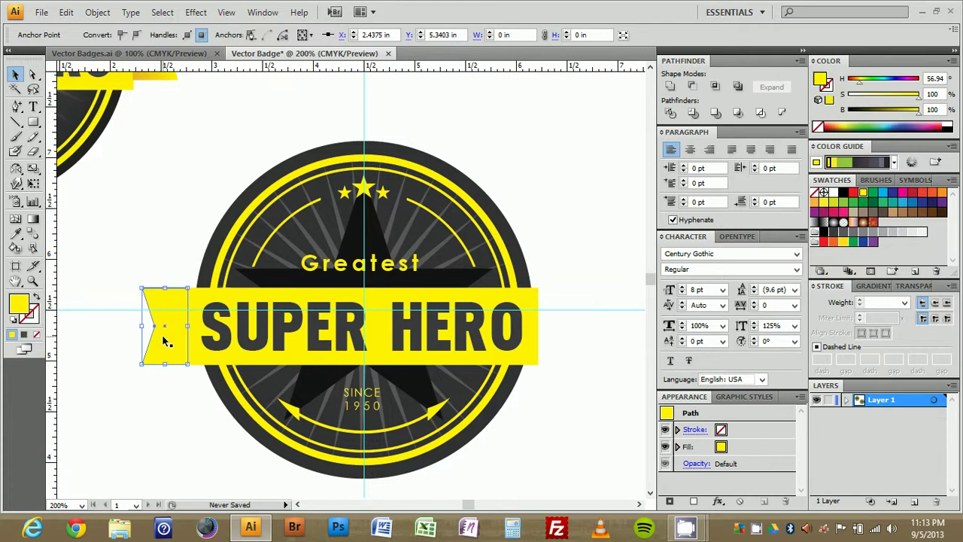
{"action": "key", "text": "Up"}
{"action": "key", "text": "Up"}
{"action": "key", "text": "Up"}
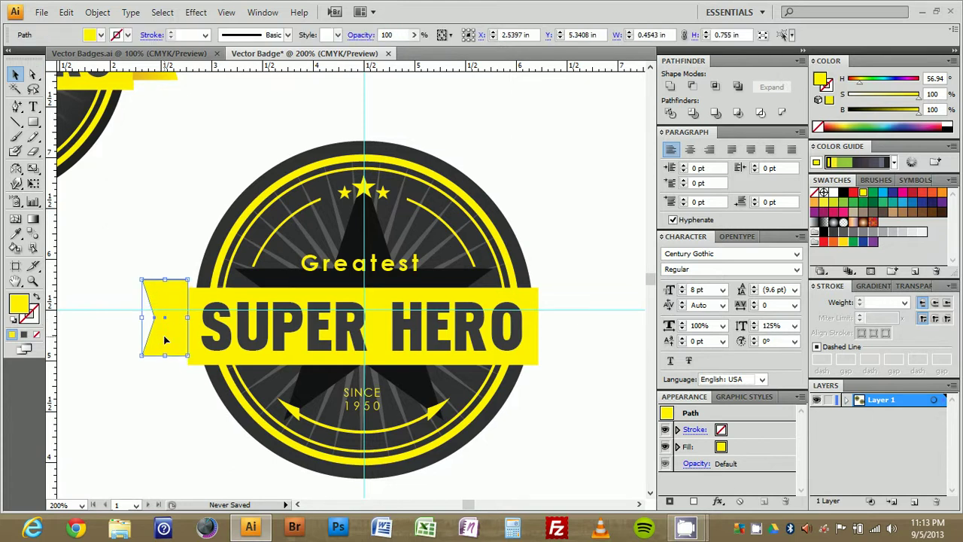
Draw a small fold triangle with the Pen tool between the left tail's upper inner corner and the banner's top edge
{"action": "key", "text": "p"}
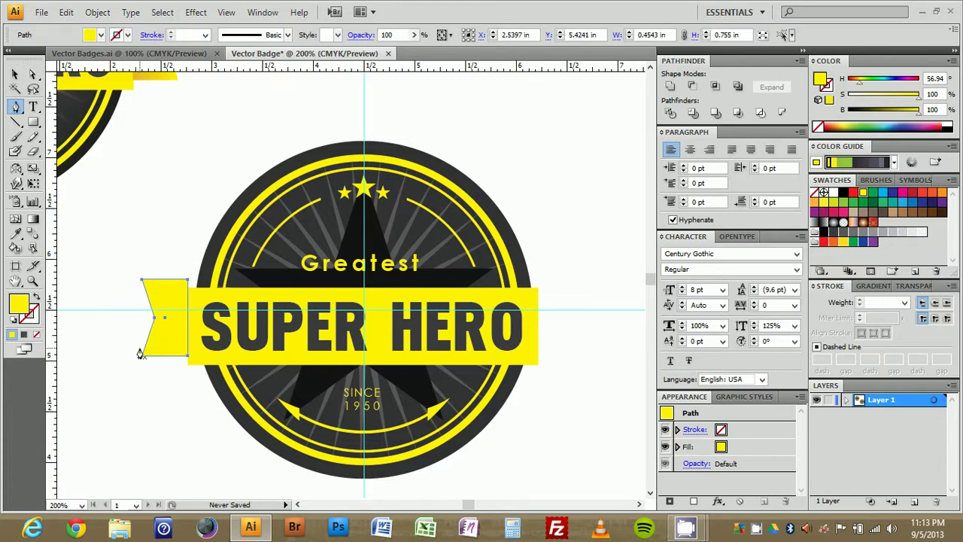
{"action": "left_click", "coordinate": [197, 292]}
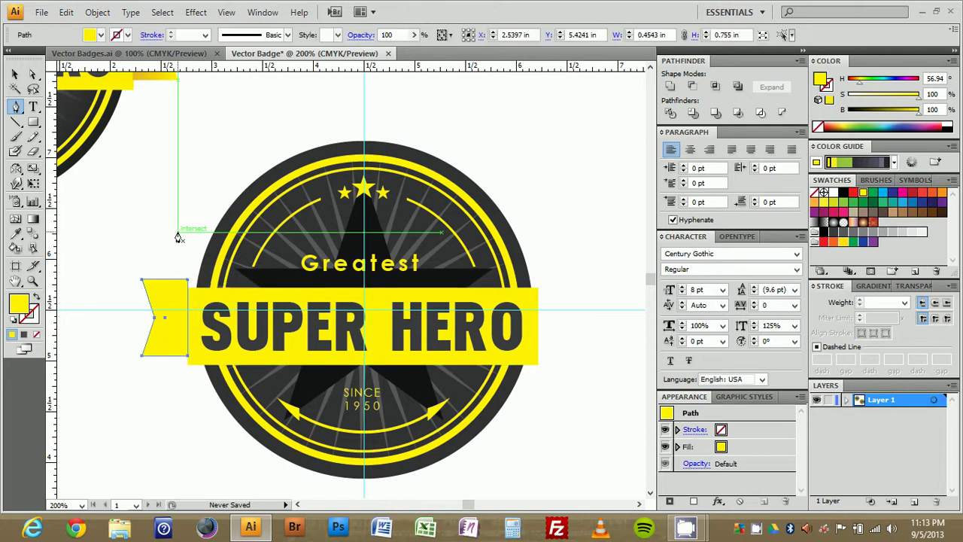
{"action": "left_click", "coordinate": [177, 227], "text": "ctrl"}
{"action": "left_click", "coordinate": [188, 280]}
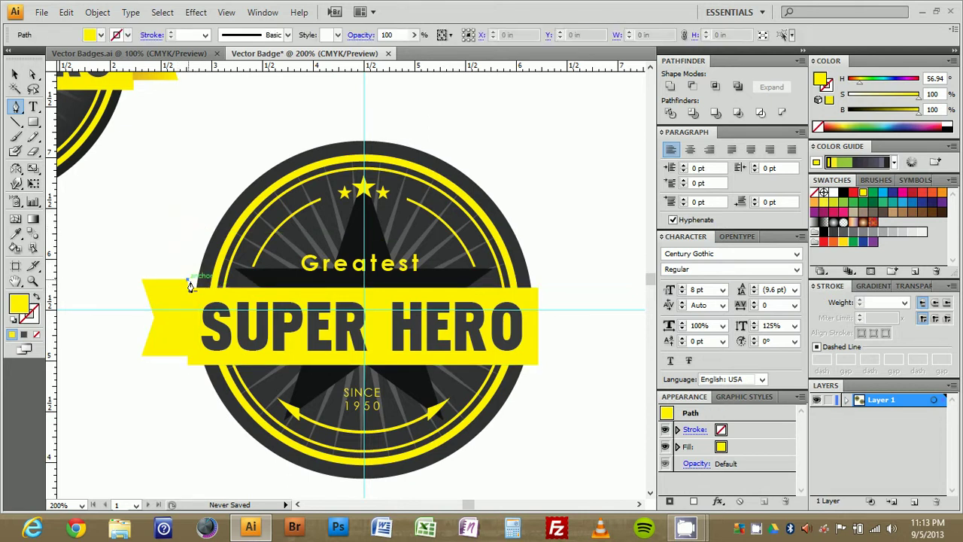
{"action": "left_click", "coordinate": [189, 282]}
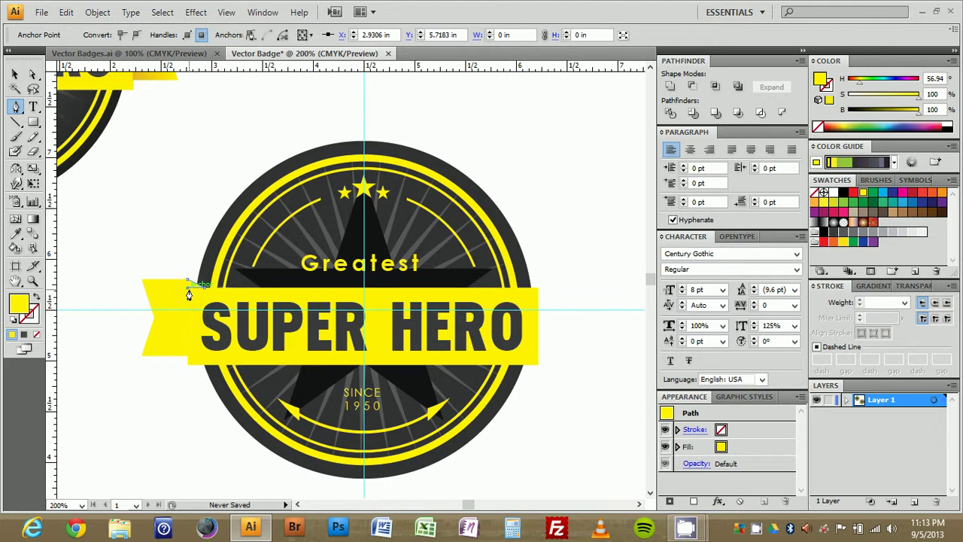
Fill the fold triangle with a darker yellow using hue 50 and brightness 91, and deselect it
{"action": "key", "text": "v"}
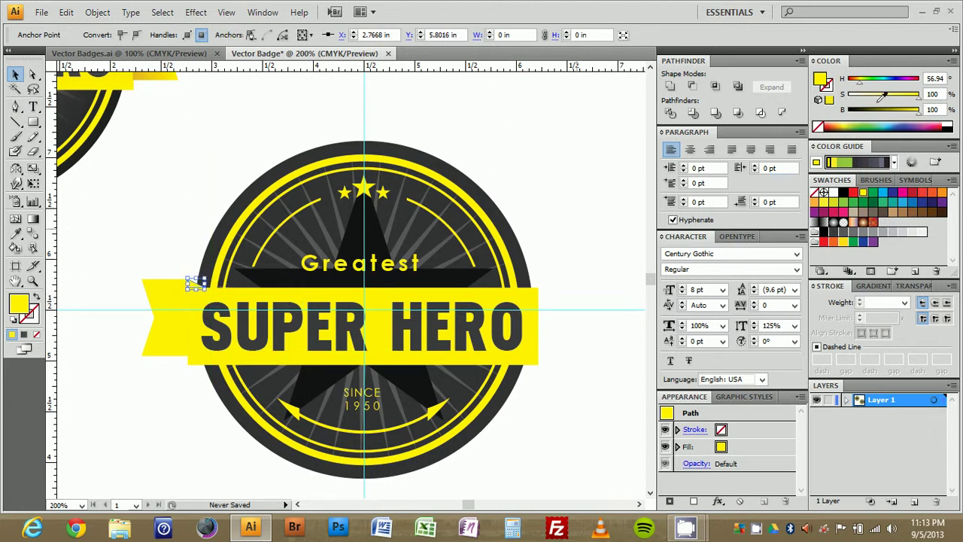
{"action": "left_click_drag", "start_coordinate": [863, 86], "coordinate": [860, 87]}
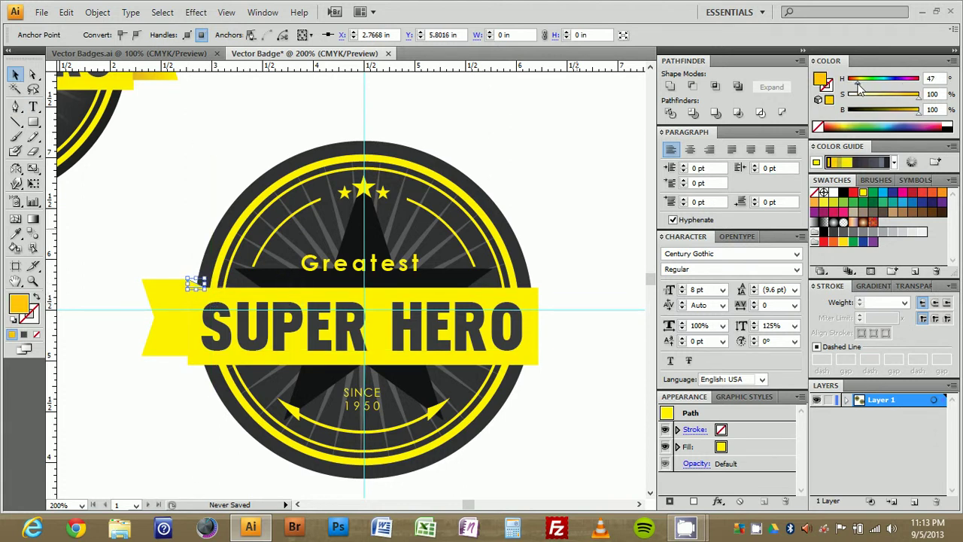
{"action": "left_click_drag", "start_coordinate": [918, 110], "coordinate": [913, 110]}
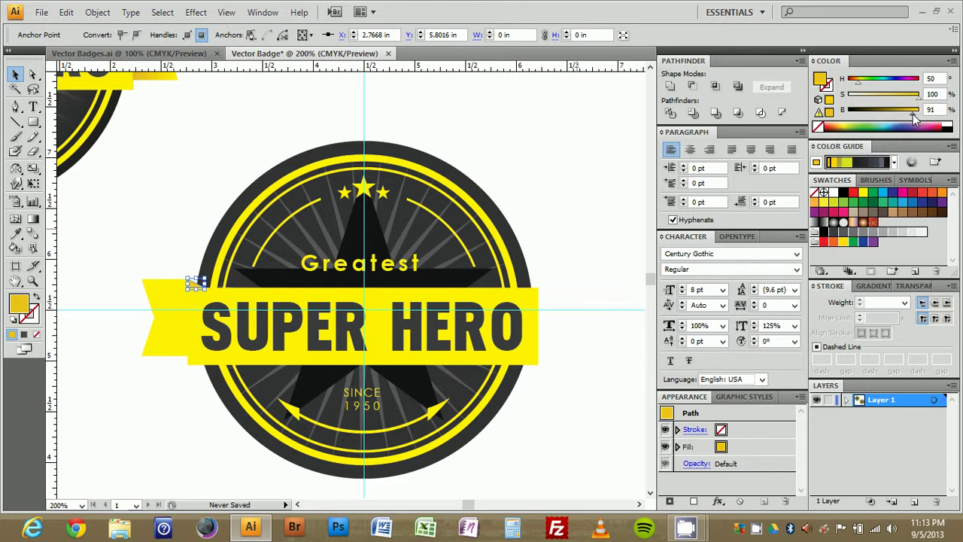
{"action": "left_click", "coordinate": [510, 175]}
{"action": "left_click", "coordinate": [190, 284]}
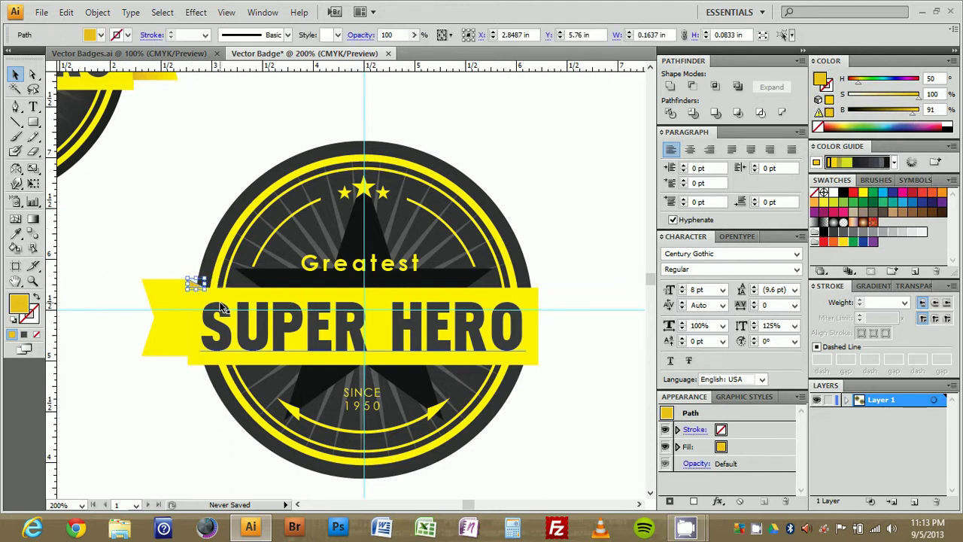
{"action": "key", "text": "ctrl+c"}
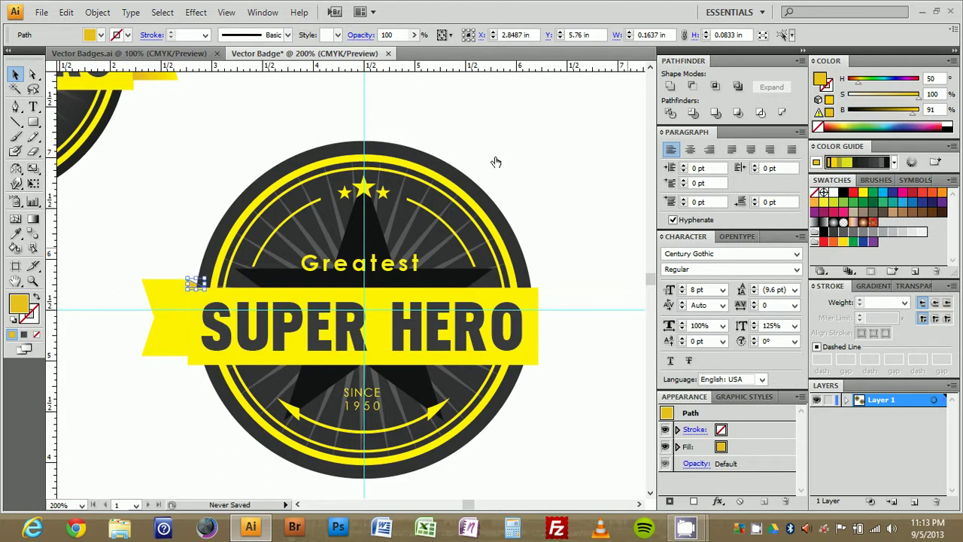
{"action": "left_click", "coordinate": [495, 161]}
Select the left ribbon tail with its fold triangle and reflect a copy of both onto the banner's right end
{"action": "left_click_drag", "start_coordinate": [118, 245], "coordinate": [176, 366]}
{"action": "left_click", "coordinate": [194, 281], "text": "shift"}
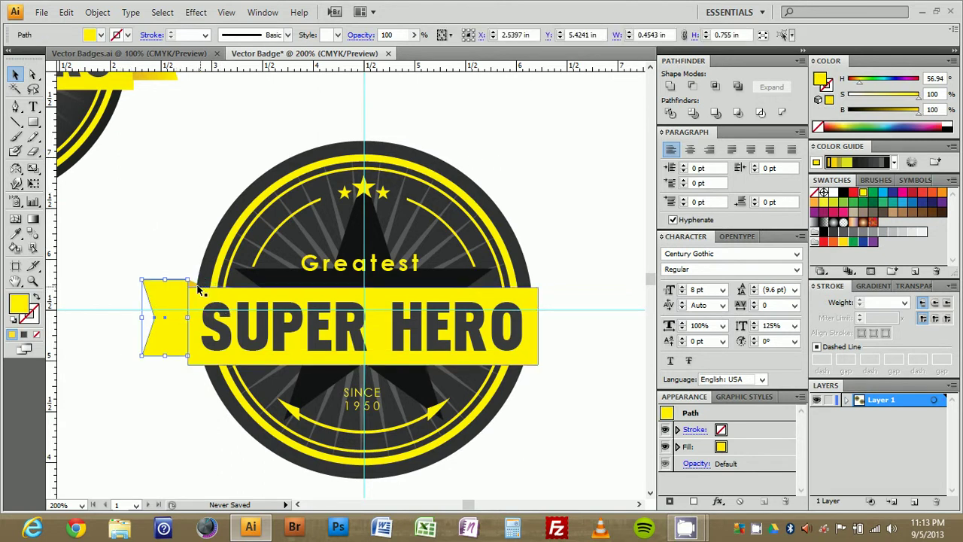
{"action": "key", "text": "i"}
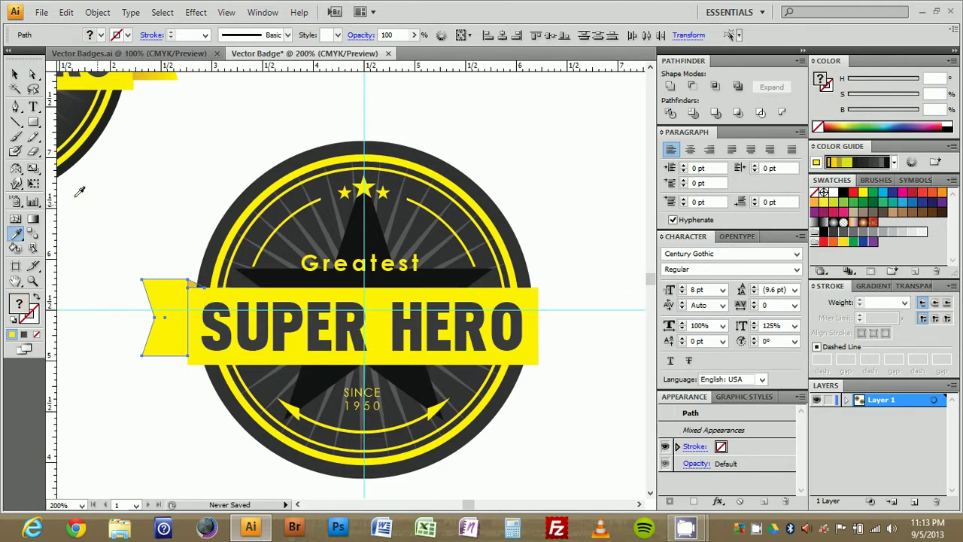
{"action": "left_click", "coordinate": [11, 171]}
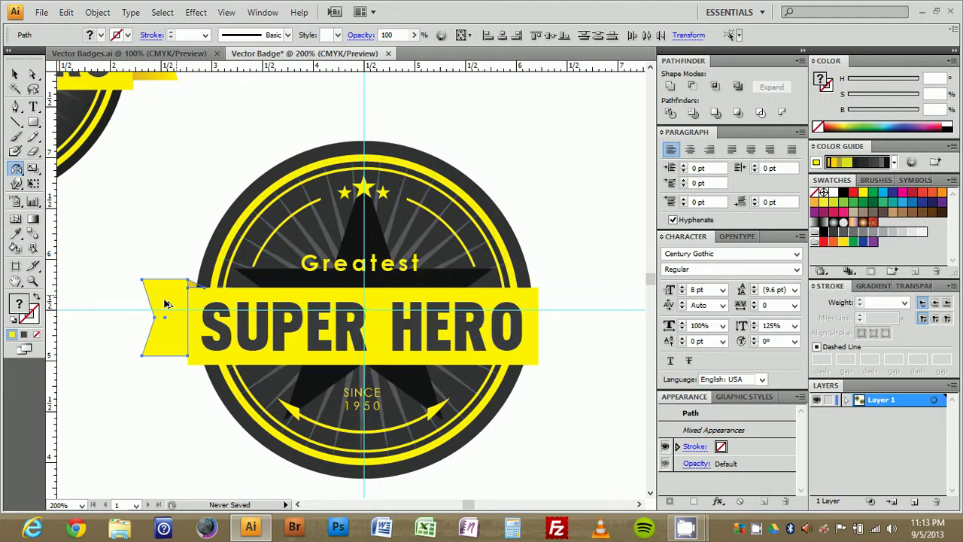
{"action": "left_click_drag", "start_coordinate": [166, 303], "coordinate": [555, 313]}
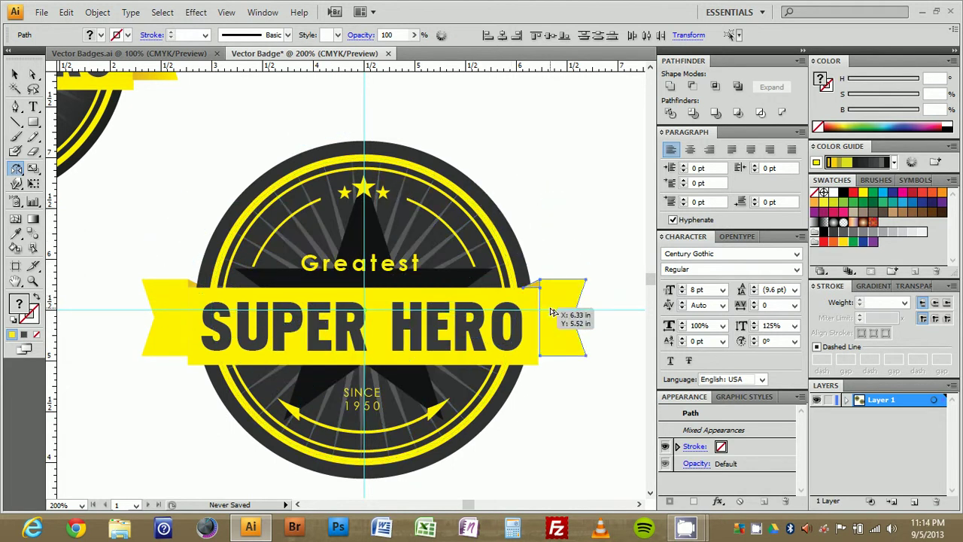
Nudge the mirrored tail and fold about 0.02 in left against the banner's end and send them to the back
{"action": "key", "text": "v"}
{"action": "left_click", "coordinate": [589, 307]}
{"action": "left_click", "coordinate": [565, 302]}
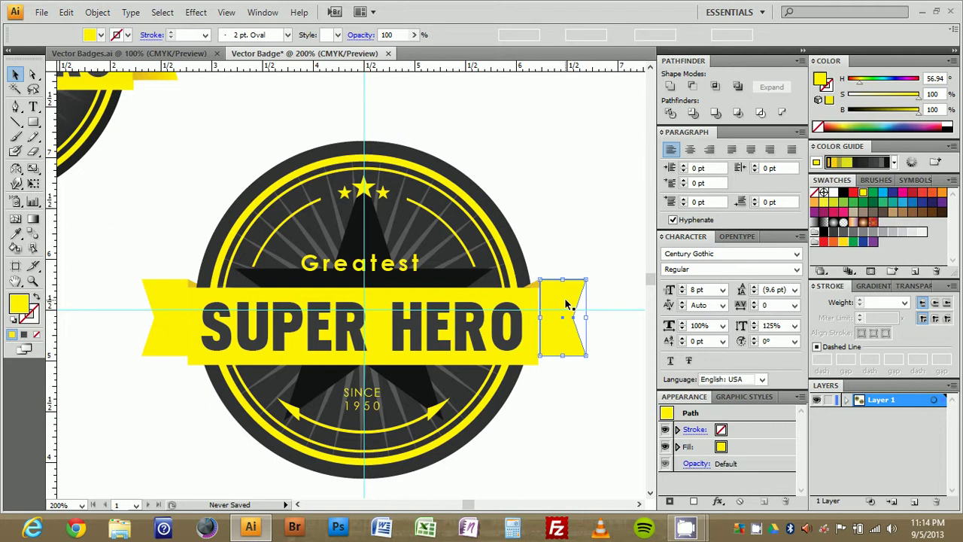
{"action": "left_click", "coordinate": [532, 286], "text": "shift"}
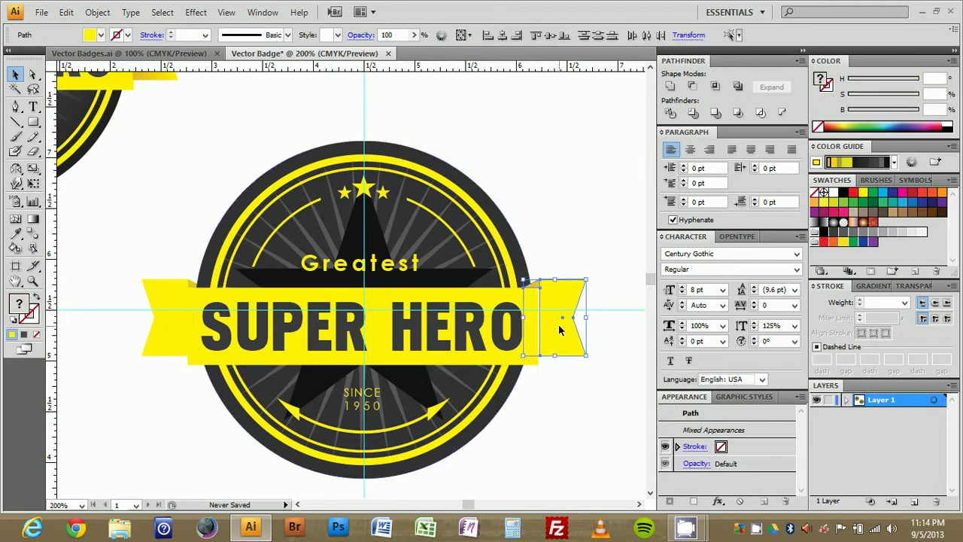
{"action": "key", "text": "Left"}
{"action": "key", "text": "Left"}
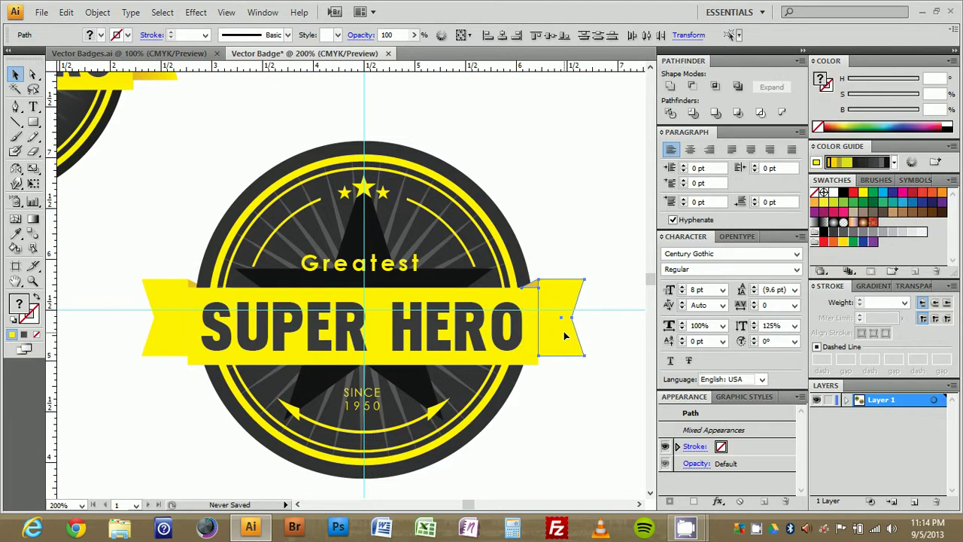
{"action": "key", "text": "ctrl+shift+bracketleft"}
{"action": "left_click", "coordinate": [604, 255]}
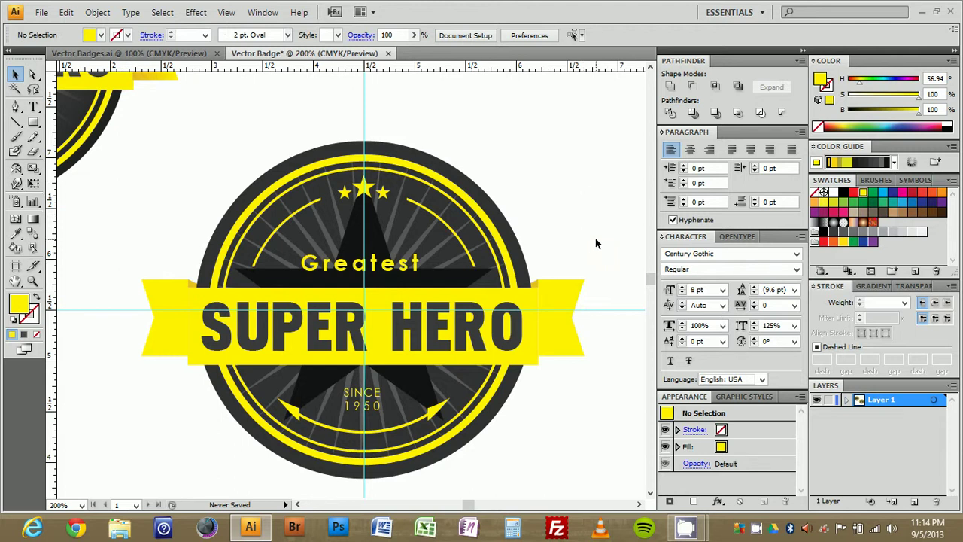
Apply the dark linear gradient to the right ribbon tail with a yellow colour stop added near its start
{"action": "left_click", "coordinate": [569, 316]}
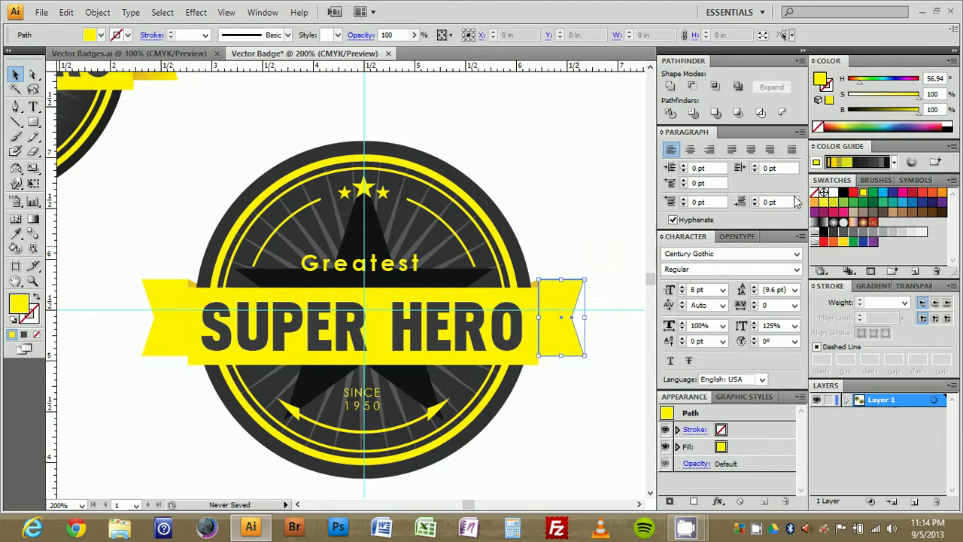
{"action": "left_click", "coordinate": [862, 286]}
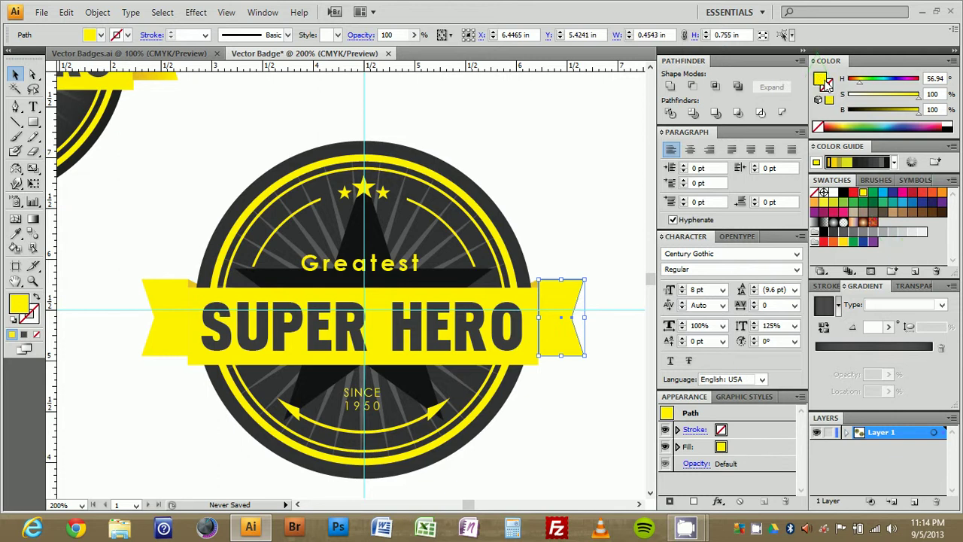
{"action": "left_click_drag", "start_coordinate": [818, 79], "coordinate": [842, 346]}
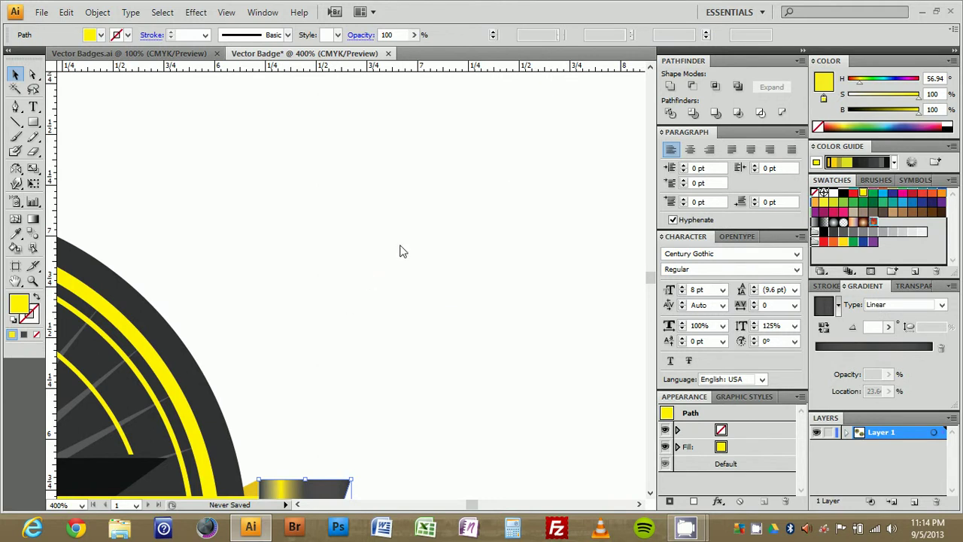
{"action": "key", "text": "space"}
{"action": "left_click", "coordinate": [756, 537]}
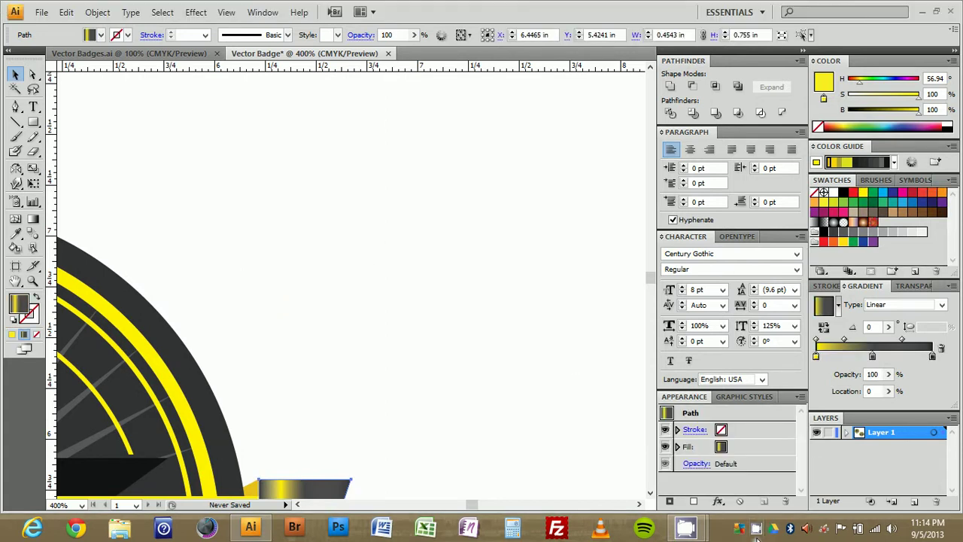
{"action": "left_click", "coordinate": [451, 341]}
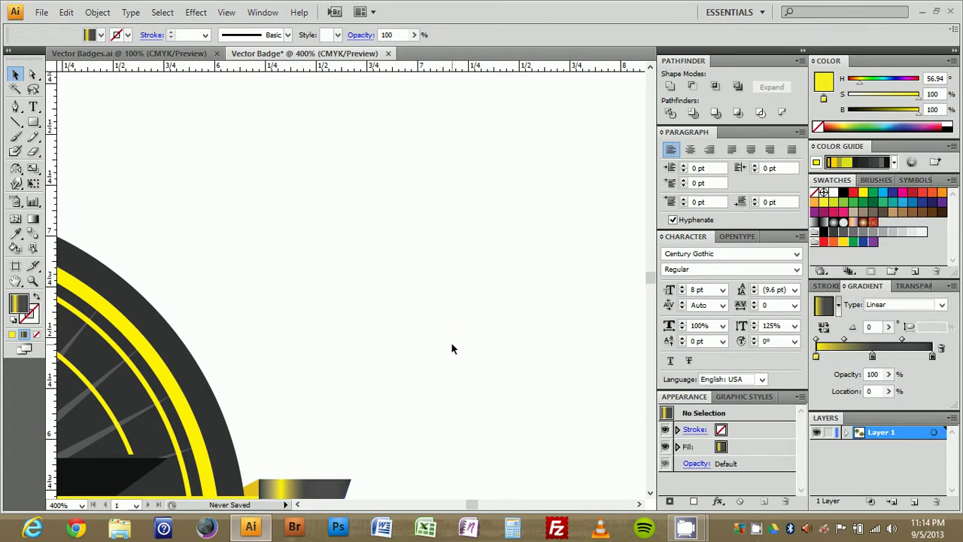
{"action": "left_click_drag", "start_coordinate": [320, 360], "coordinate": [527, 143]}
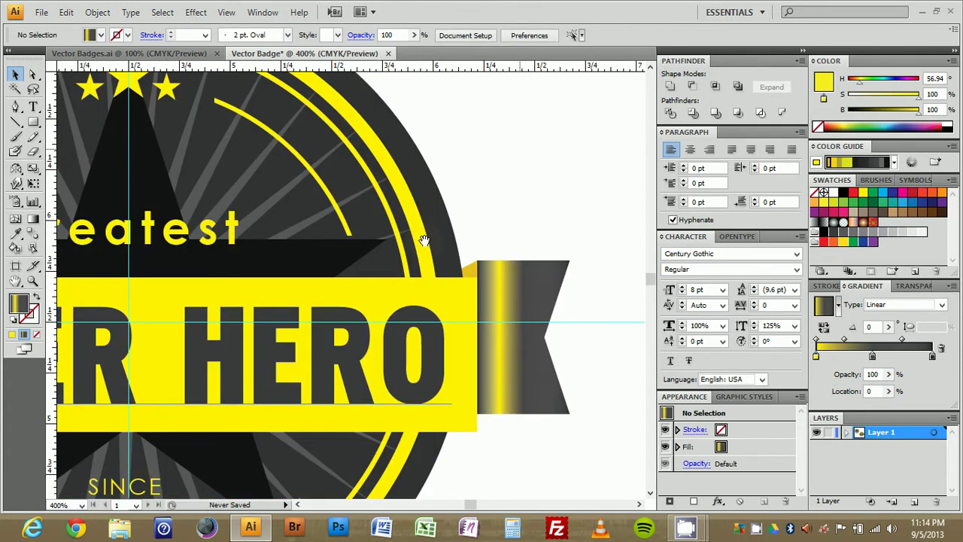
{"action": "key", "text": "ctrl+minus"}
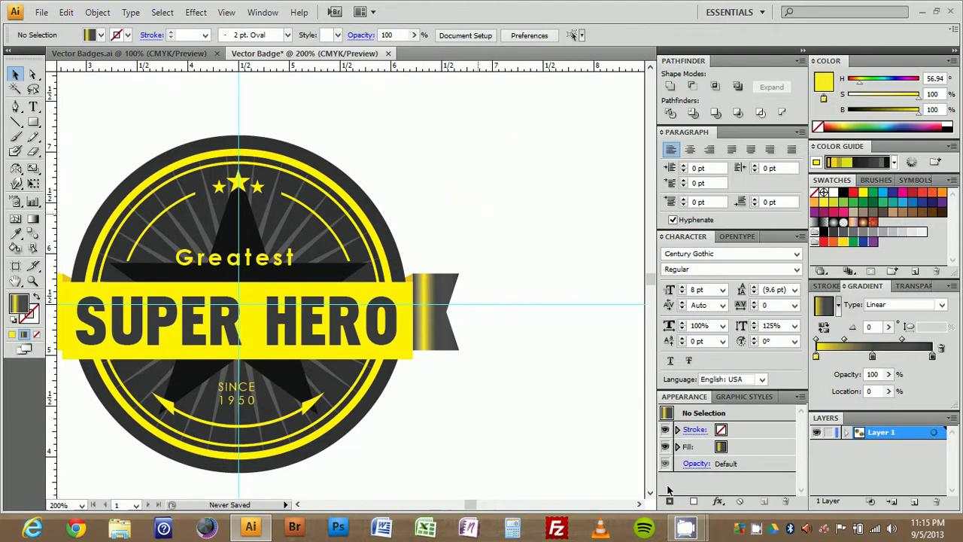
{"action": "left_click", "coordinate": [757, 530]}
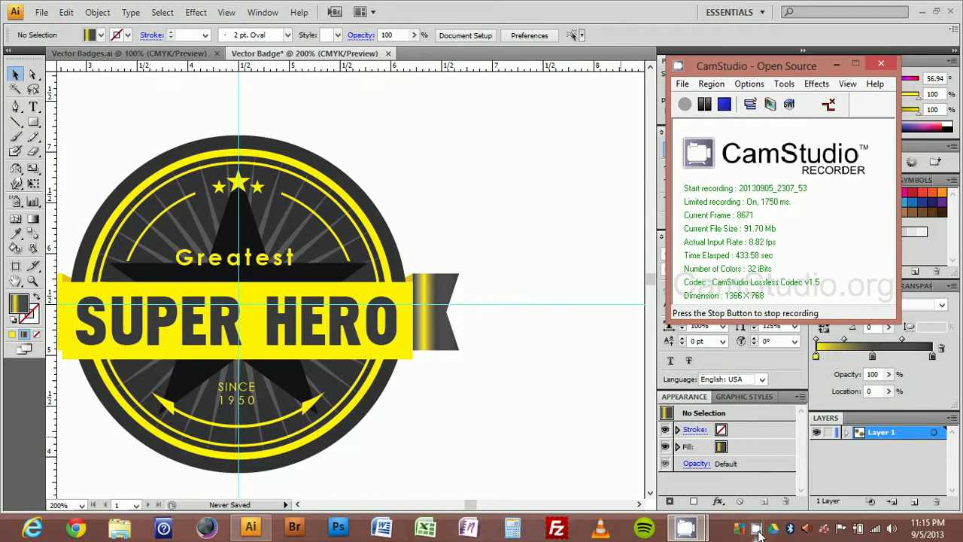
{"action": "left_click", "coordinate": [757, 530]}
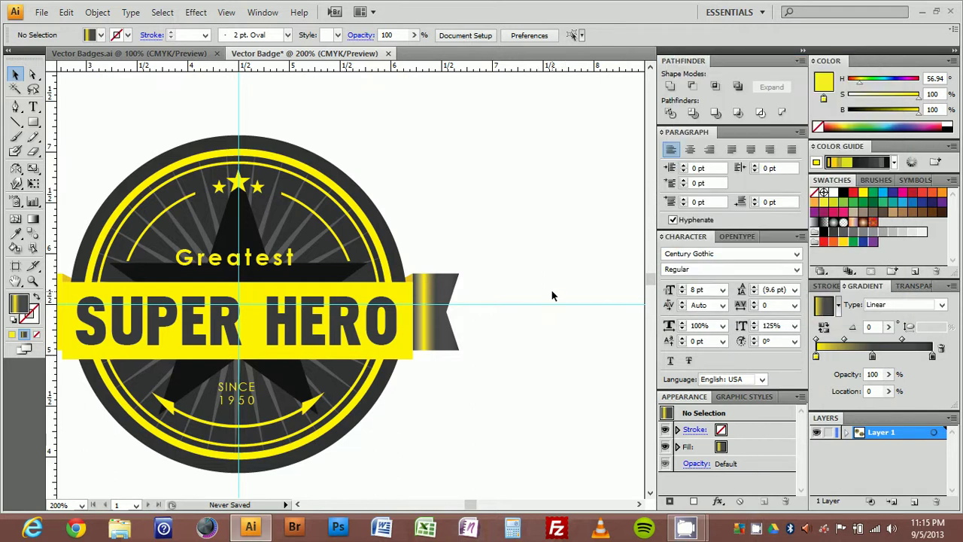
Remove the dark stops from the right ribbon tail's gradient and place its two yellow stops at 0% and 100%
{"action": "left_click", "coordinate": [450, 325]}
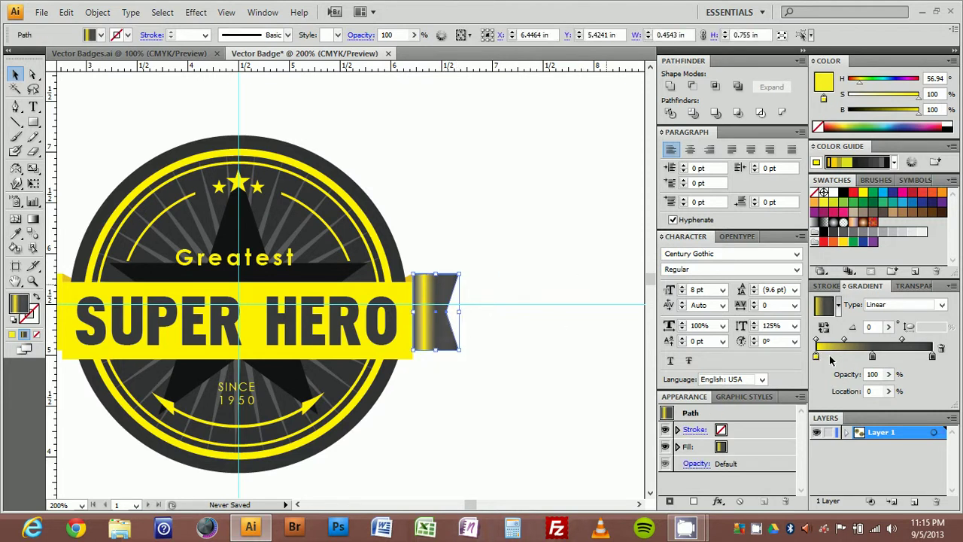
{"action": "left_click_drag", "start_coordinate": [817, 356], "coordinate": [830, 358]}
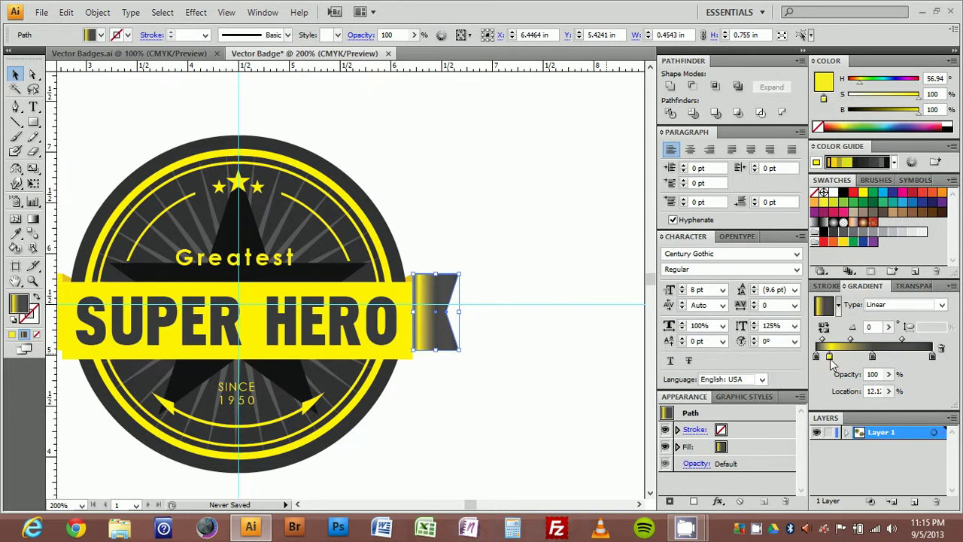
{"action": "mouse_move", "coordinate": [829, 357]}
{"action": "left_mouse_down"}
{"action": "mouse_move", "coordinate": [815, 359]}
{"action": "mouse_move", "coordinate": [823, 357]}
{"action": "left_mouse_up"}
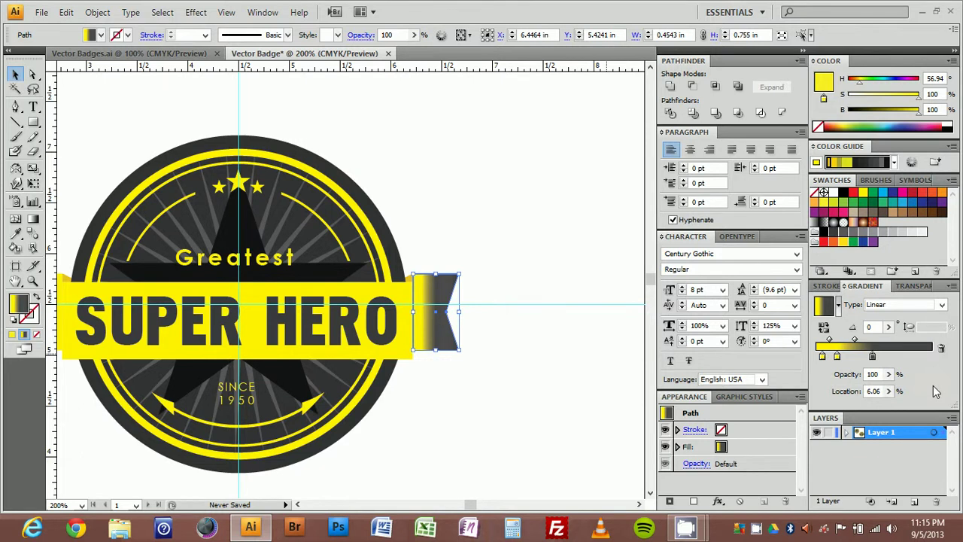
{"action": "left_click_drag", "start_coordinate": [933, 357], "coordinate": [882, 388]}
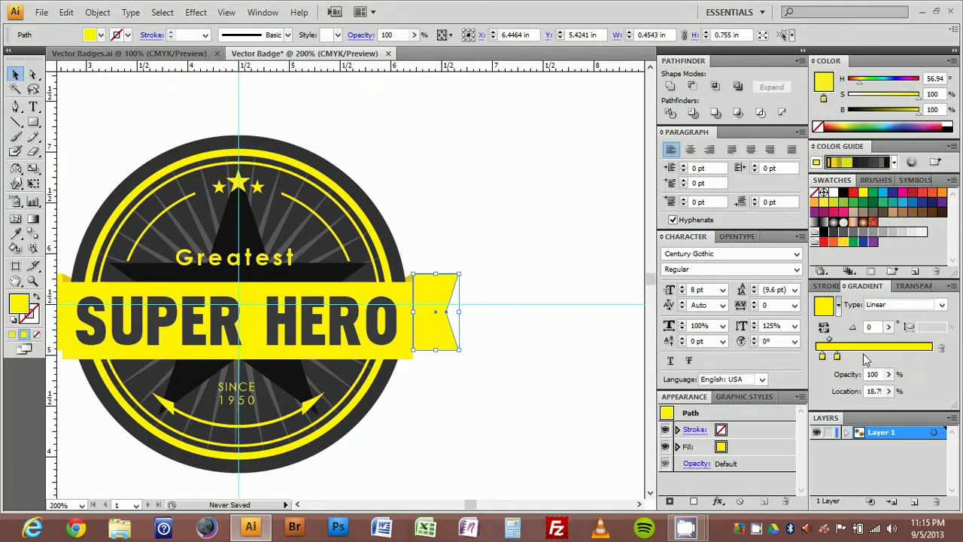
{"action": "left_click_drag", "start_coordinate": [837, 356], "coordinate": [933, 359]}
{"action": "left_click_drag", "start_coordinate": [822, 357], "coordinate": [815, 357]}
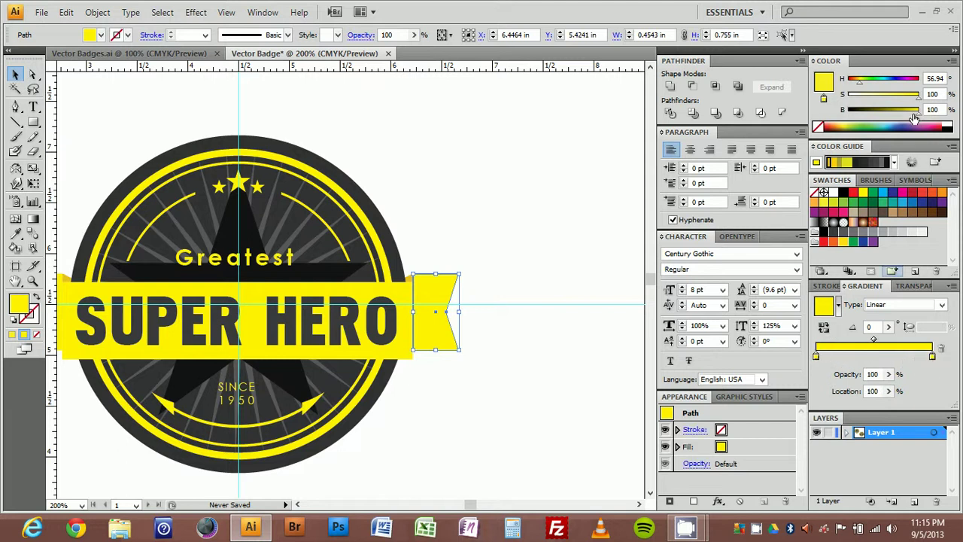
{"action": "left_click", "coordinate": [756, 529]}
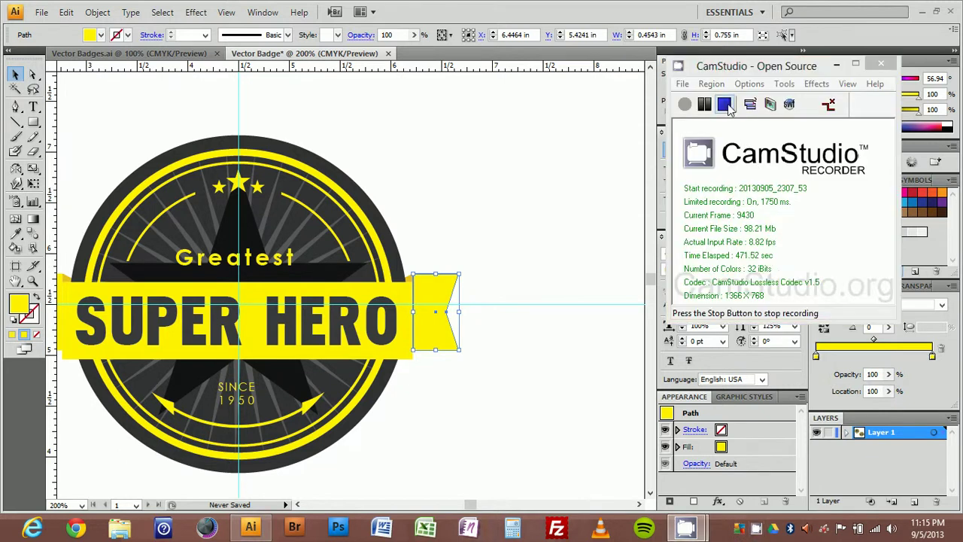